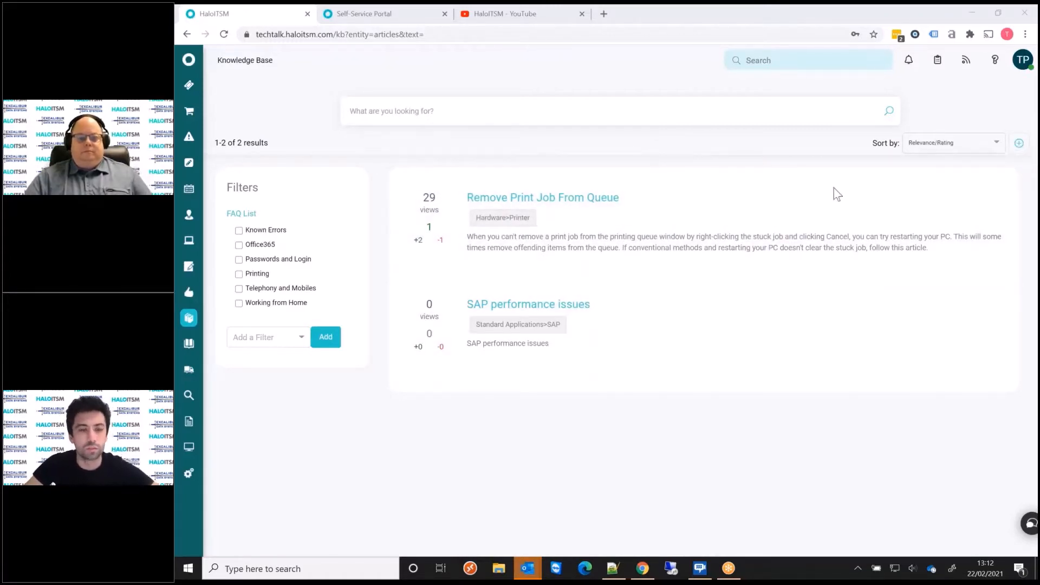
Create a new knowledge base article titled "Example Article".
{"action": "left_click", "coordinate": [1019, 144]}
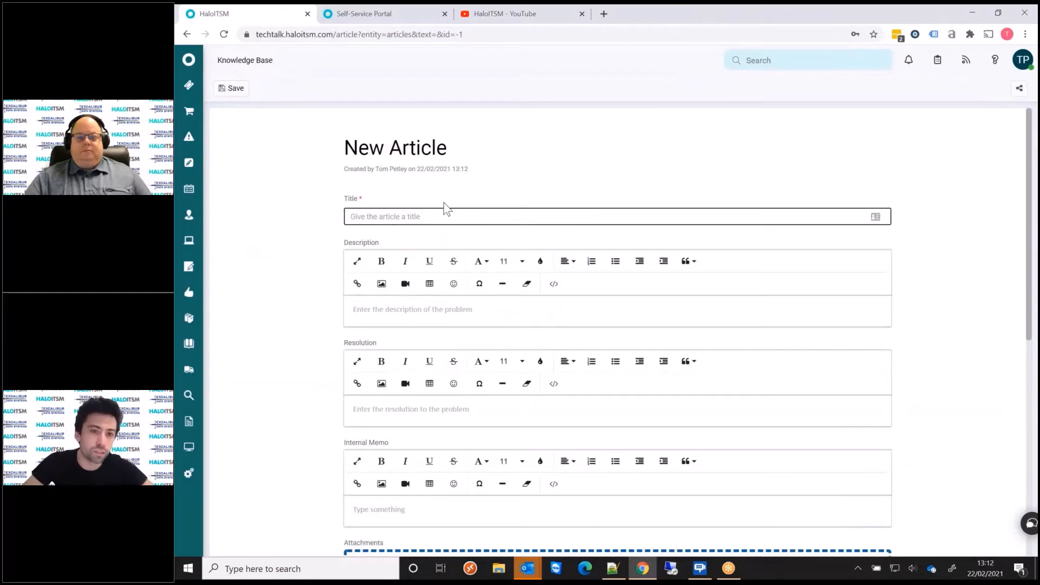
{"action": "type", "text": "Exampl"}
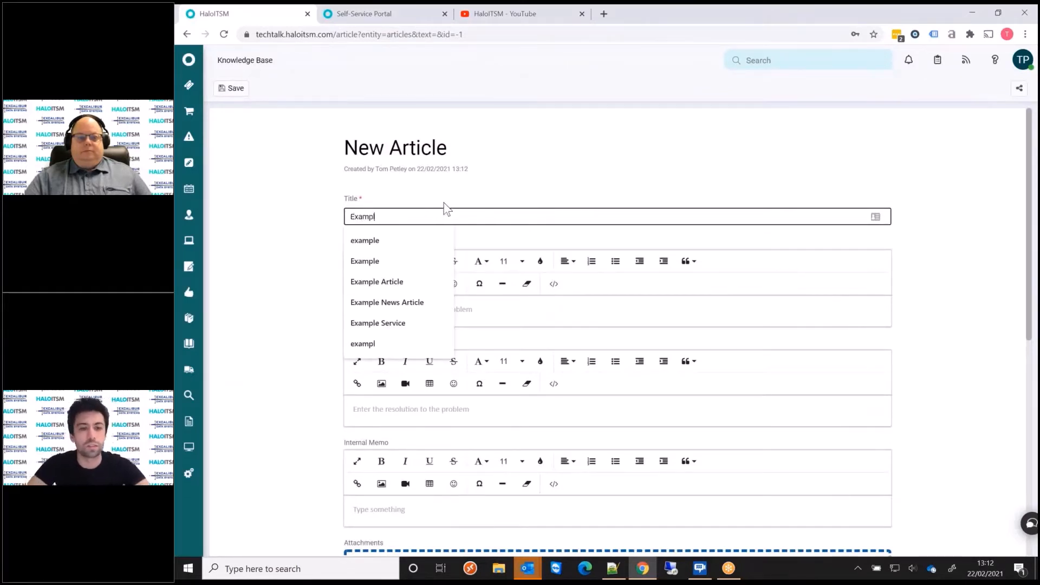
{"action": "type", "text": "e Artic"}
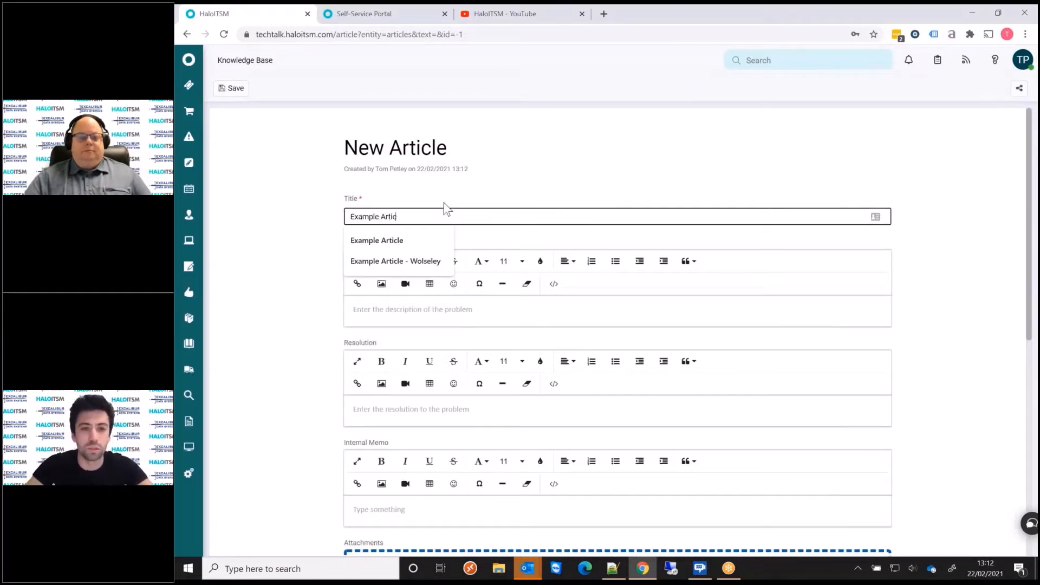
{"action": "type", "text": "le"}
{"action": "key", "text": "Tab"}
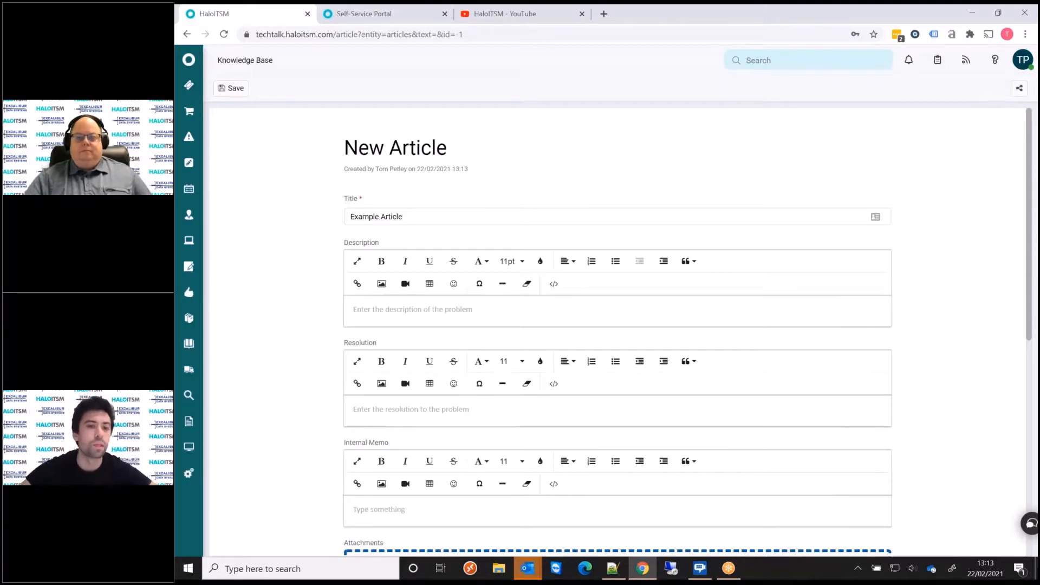
Enter "Example article" as the description, followed by a few blank lines.
{"action": "type", "text": "Example "}
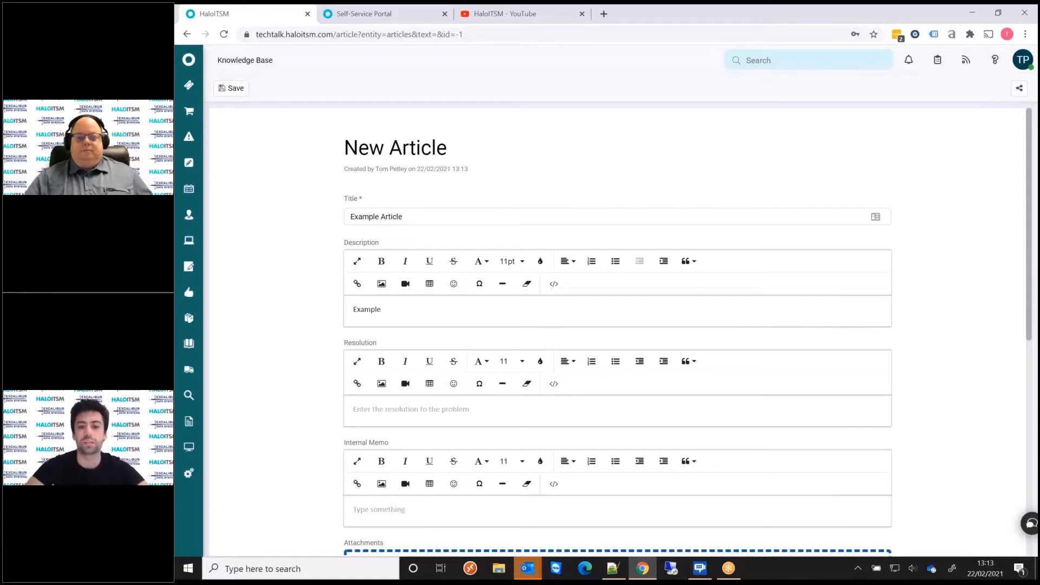
{"action": "type", "text": "article"}
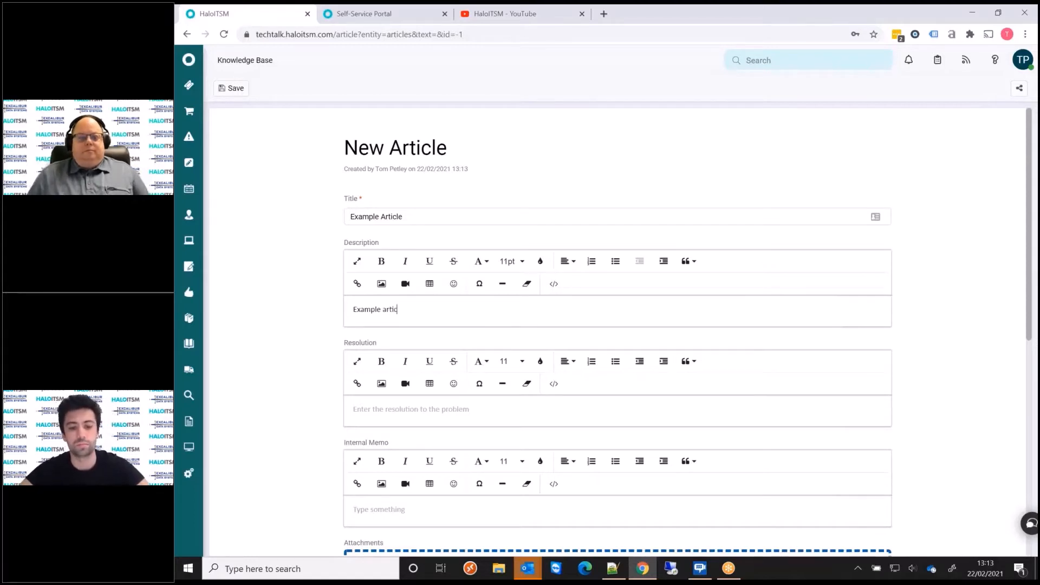
{"action": "key", "text": "Return"}
{"action": "key", "text": "Return"}
{"action": "key", "text": "Return"}
{"action": "key", "text": "Return"}
{"action": "key", "text": "Return"}
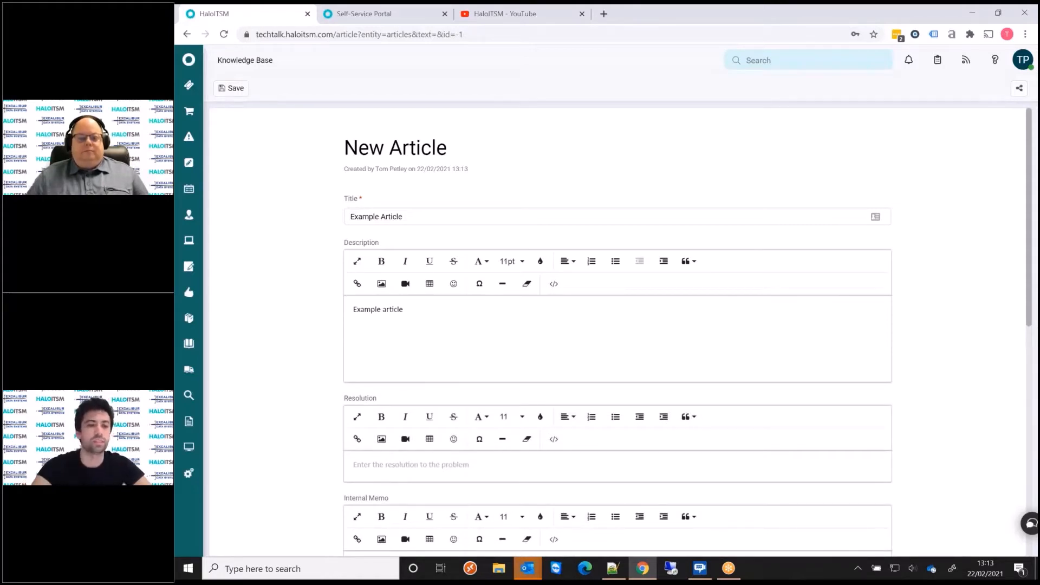
Capture a screen snip of the page's Knowledge Base header area, paste it below the description text and add a new line after it.
{"action": "key", "text": "super+shift+s"}
{"action": "left_click_drag", "start_coordinate": [187, 50], "coordinate": [295, 166]}
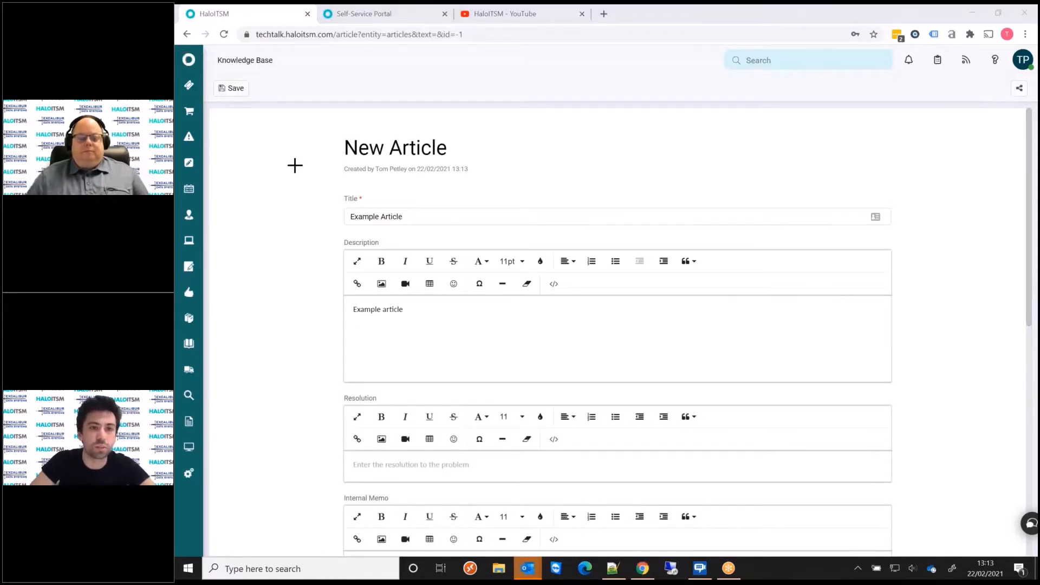
{"action": "left_click", "coordinate": [386, 335]}
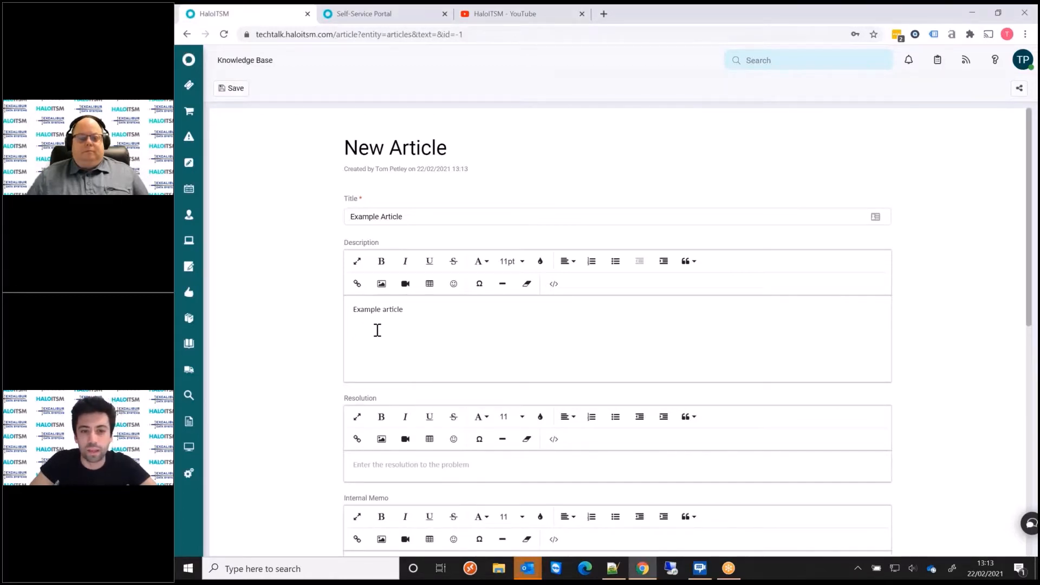
{"action": "key", "text": "ctrl+v"}
{"action": "left_click", "coordinate": [357, 335]}
{"action": "left_click_drag", "start_coordinate": [357, 335], "coordinate": [428, 385]}
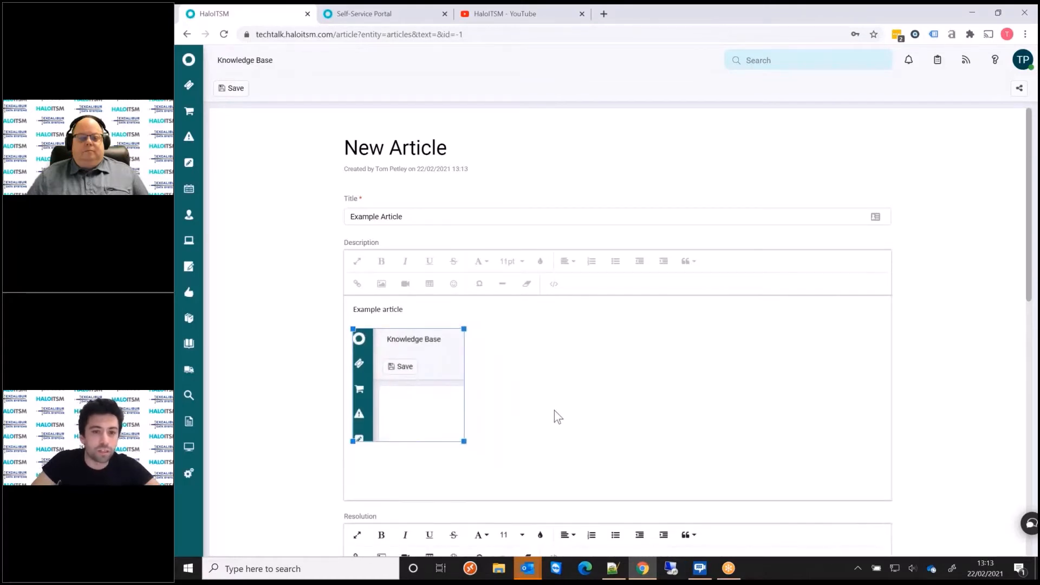
{"action": "left_click", "coordinate": [554, 413]}
{"action": "key", "text": "Return"}
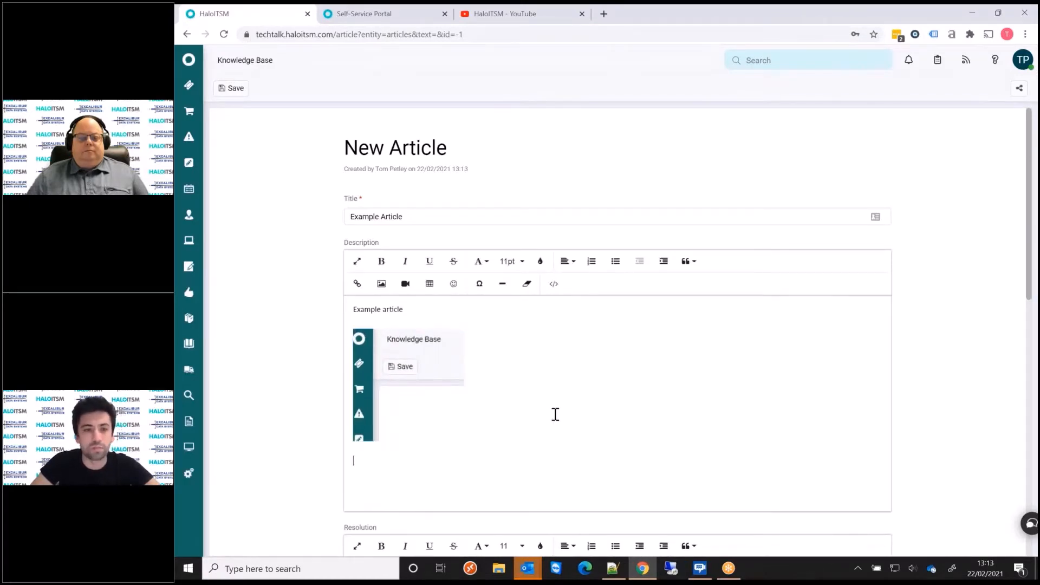
Switch to YouTube, open the "Workflows in HaloITSM" video and copy its address.
{"action": "left_click", "coordinate": [499, 20]}
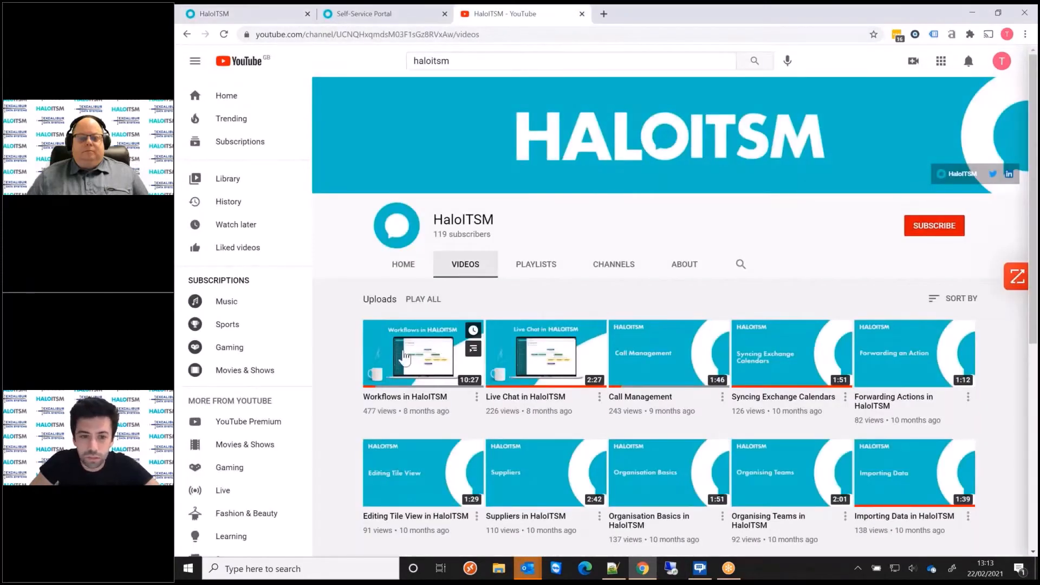
{"action": "left_click", "coordinate": [431, 365]}
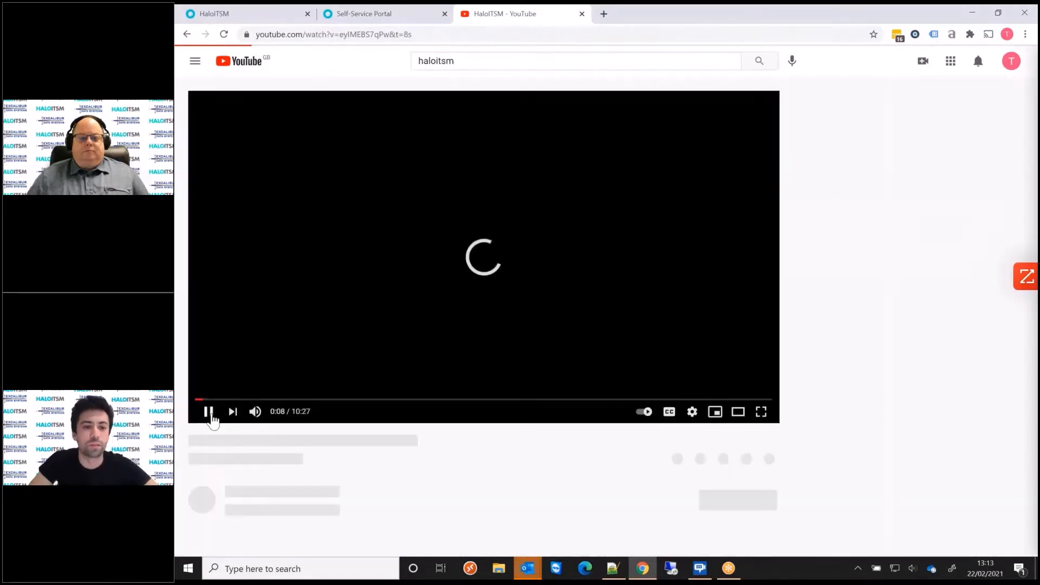
{"action": "left_click", "coordinate": [287, 34]}
{"action": "key", "text": "ctrl+c"}
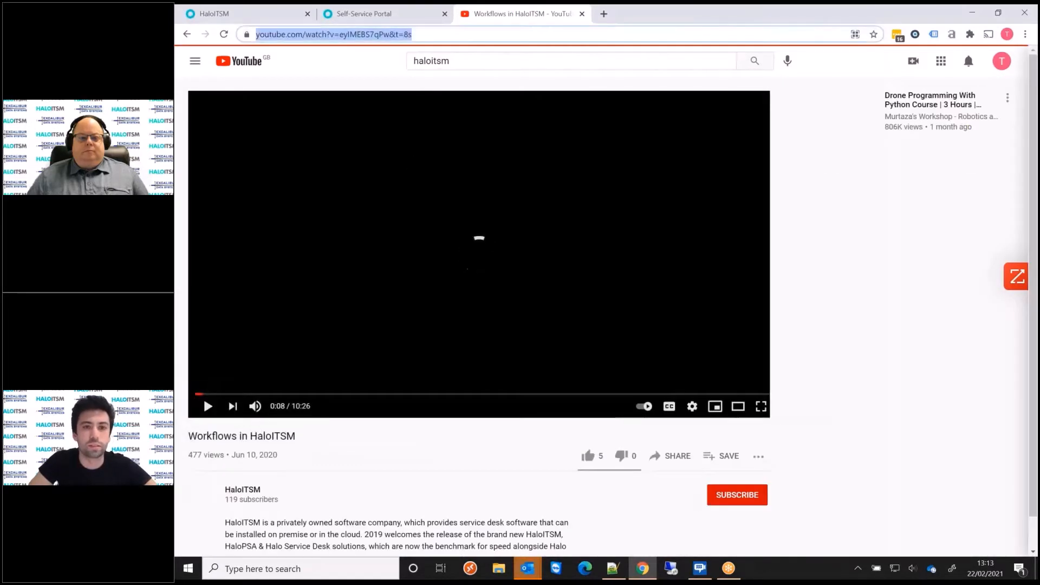
Return to the HaloITSM article, embed the video from the copied address below the image in the description, and check it.
{"action": "left_click", "coordinate": [249, 14]}
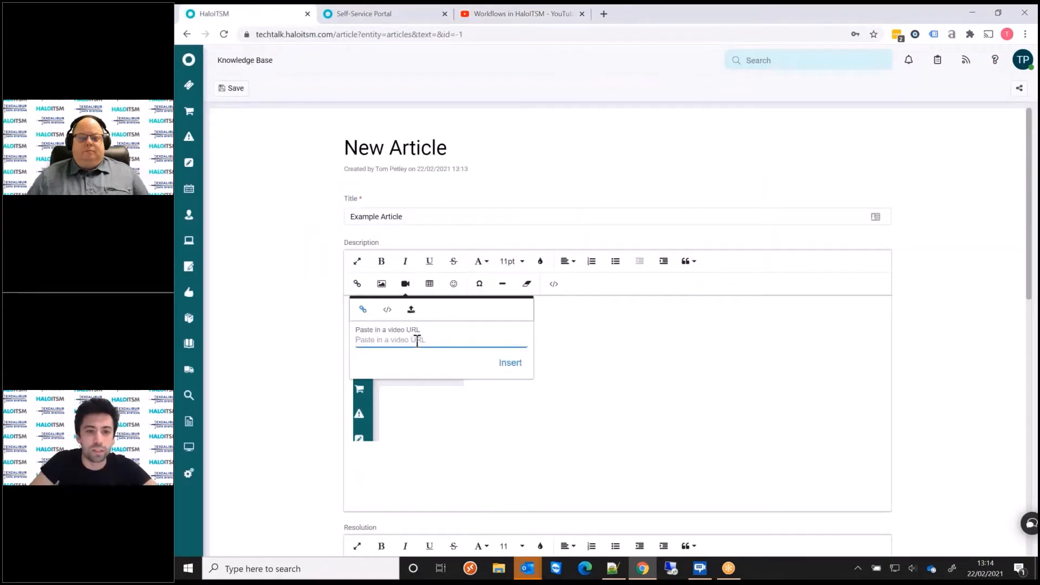
{"action": "key", "text": "ctrl+v"}
{"action": "key", "text": "Return"}
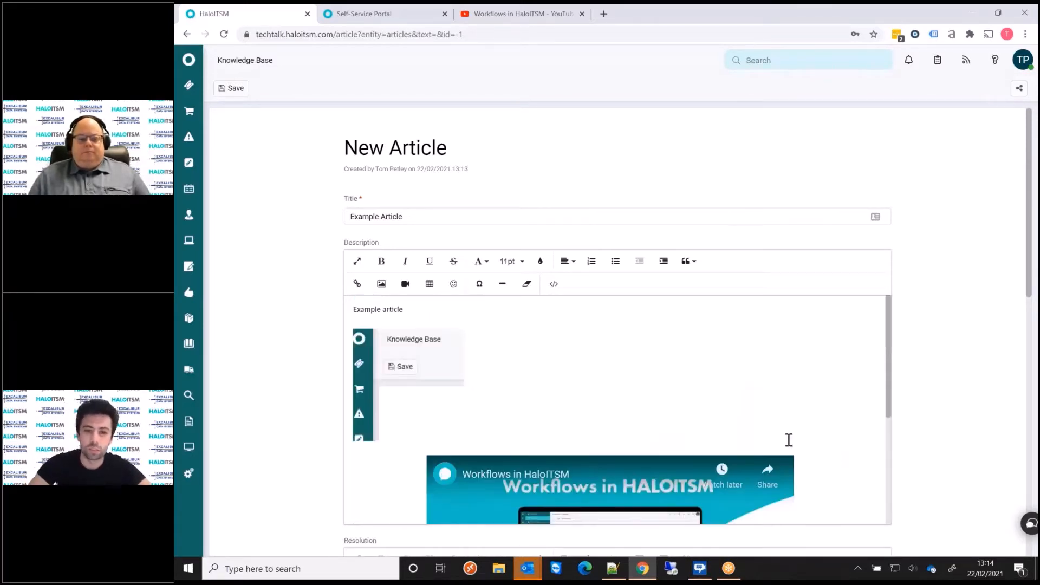
{"action": "scroll", "coordinate": [758, 414], "scroll_direction": "down", "scroll_amount": 2}
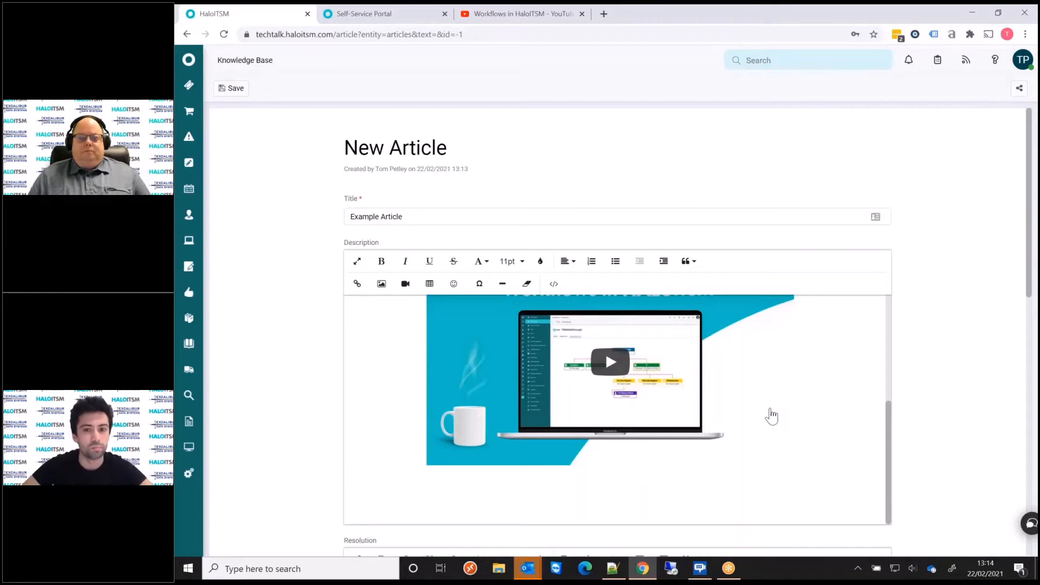
{"action": "scroll", "coordinate": [699, 497], "scroll_direction": "up", "scroll_amount": 5}
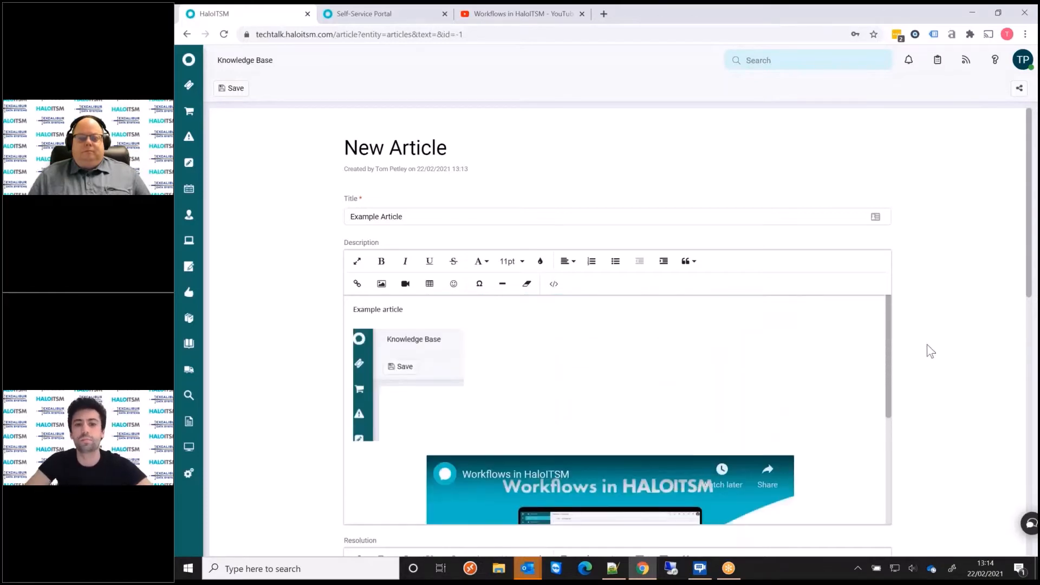
Copy the "Example article" text from the description and paste it three times into the resolution.
{"action": "scroll", "coordinate": [929, 335], "scroll_direction": "down", "scroll_amount": 4}
{"action": "left_click", "coordinate": [418, 378]}
{"action": "scroll", "coordinate": [438, 325], "scroll_direction": "up", "scroll_amount": 5}
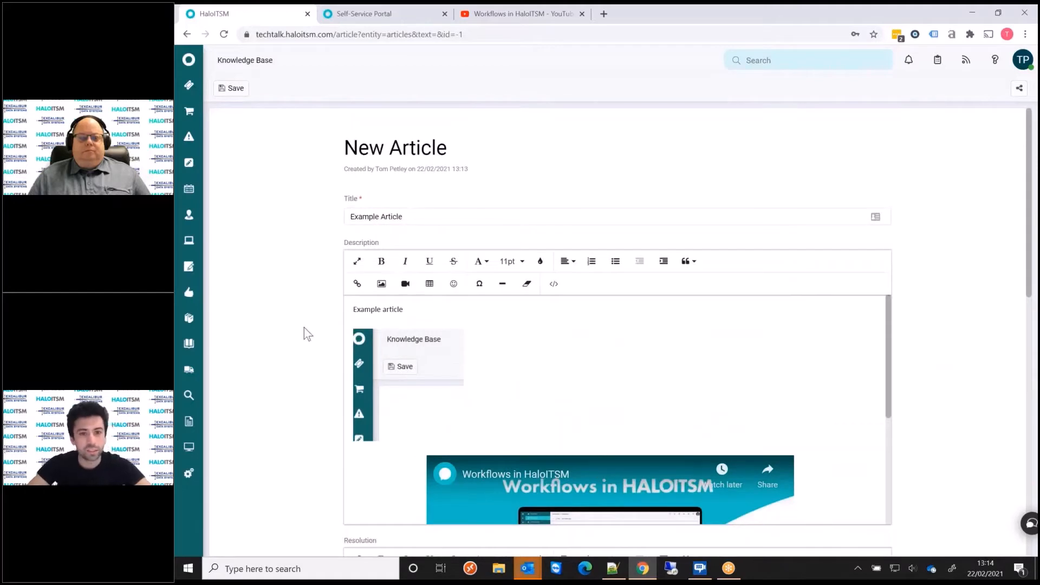
{"action": "left_click_drag", "start_coordinate": [354, 310], "coordinate": [408, 310]}
{"action": "key", "text": "ctrl+c"}
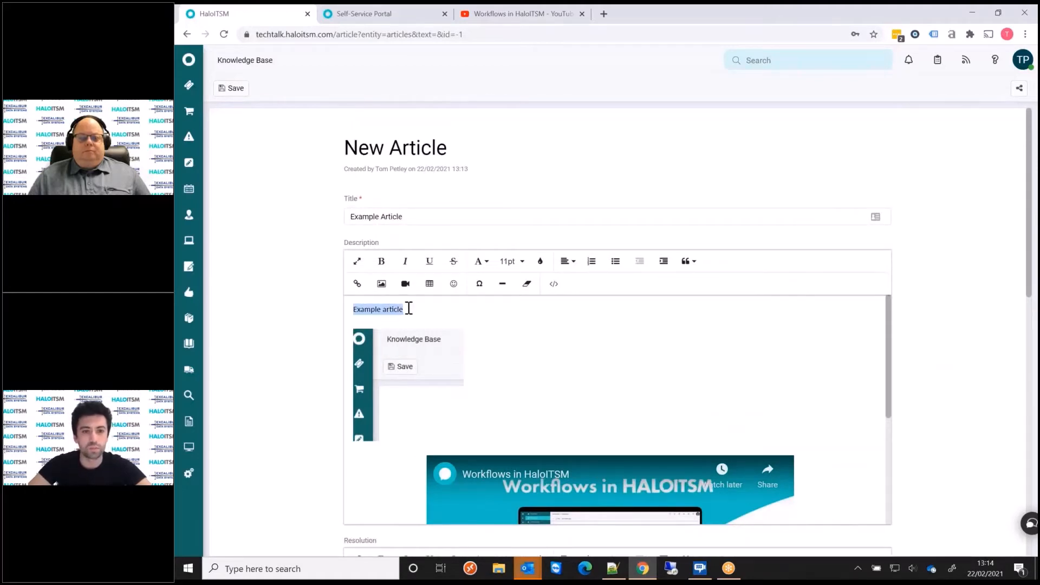
{"action": "scroll", "coordinate": [408, 319], "scroll_direction": "down", "scroll_amount": 6}
{"action": "left_click", "coordinate": [361, 437]}
{"action": "key", "text": "ctrl+v"}
{"action": "key", "text": "ctrl+v"}
{"action": "key", "text": "ctrl+v"}
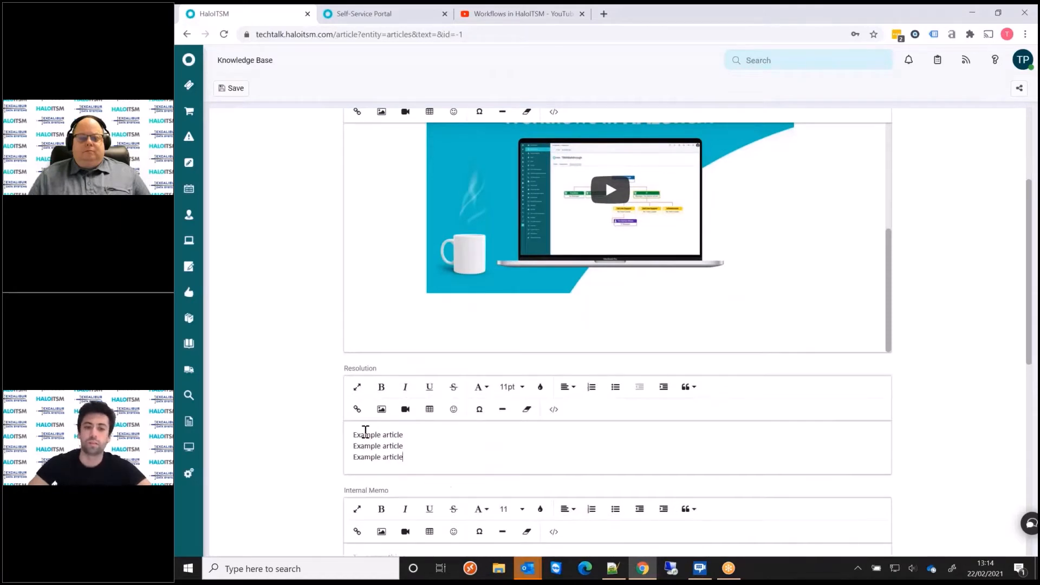
Tag the article with the existing tag Hardware>Printer.
{"action": "scroll", "coordinate": [478, 323], "scroll_direction": "down", "scroll_amount": 2}
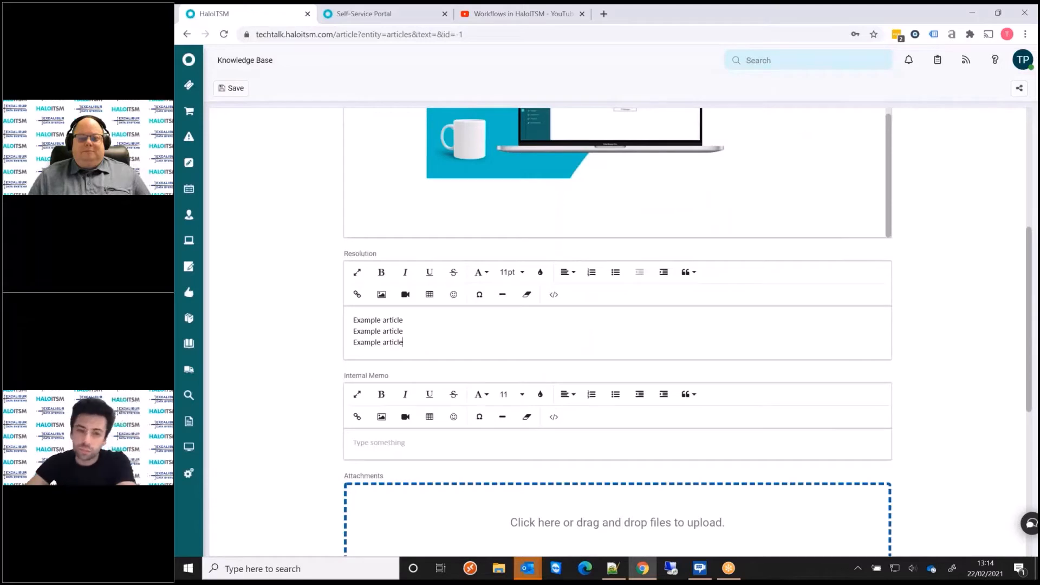
{"action": "scroll", "coordinate": [323, 465], "scroll_direction": "down", "scroll_amount": 1}
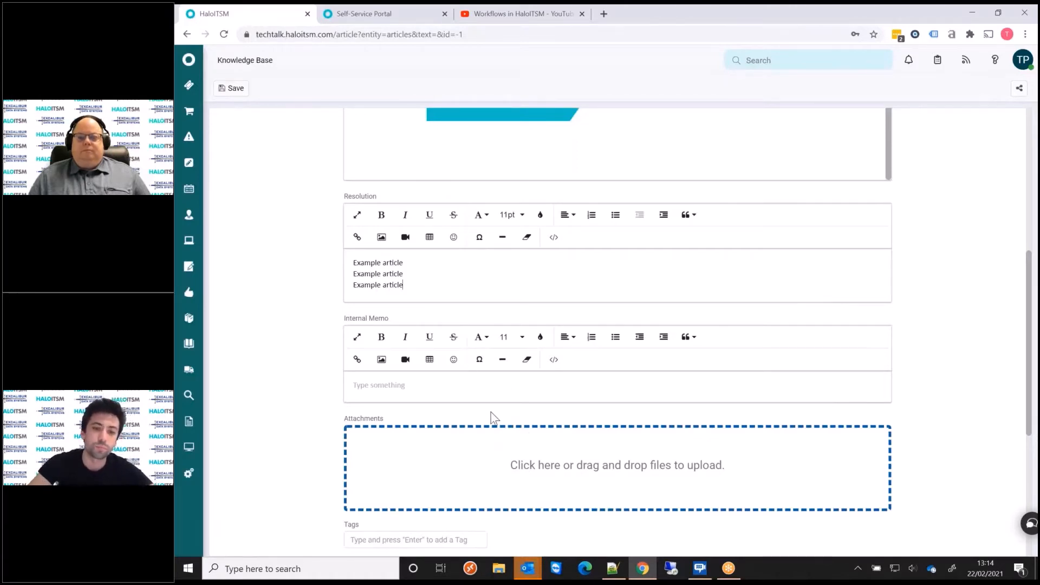
{"action": "scroll", "coordinate": [490, 417], "scroll_direction": "down", "scroll_amount": 3}
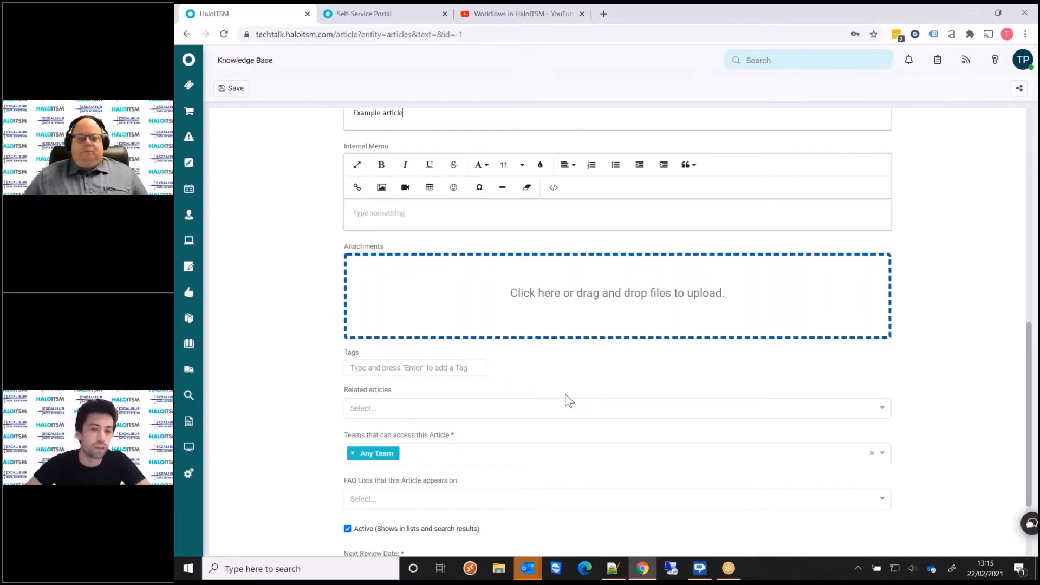
{"action": "left_click", "coordinate": [438, 368]}
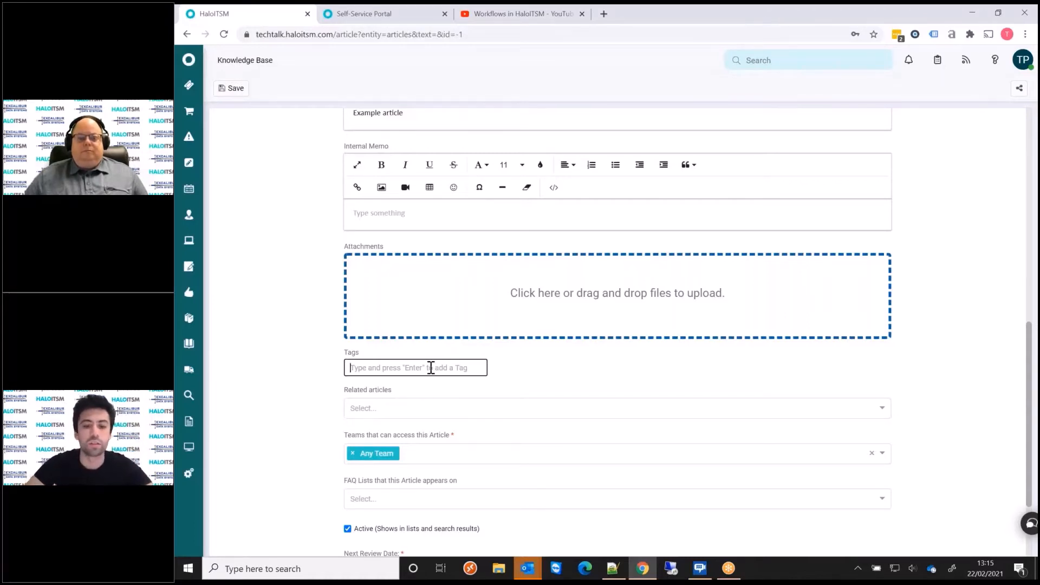
{"action": "type", "text": "Frint"}
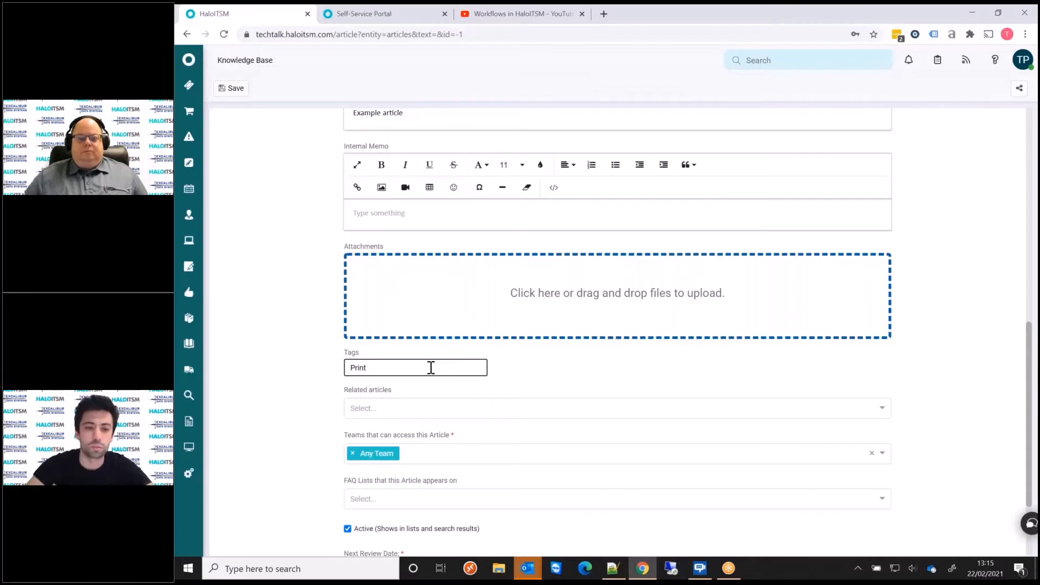
{"action": "key", "text": "BackSpace"}
{"action": "key", "text": "BackSpace"}
{"action": "key", "text": "BackSpace"}
{"action": "key", "text": "BackSpace"}
{"action": "key", "text": "BackSpace"}
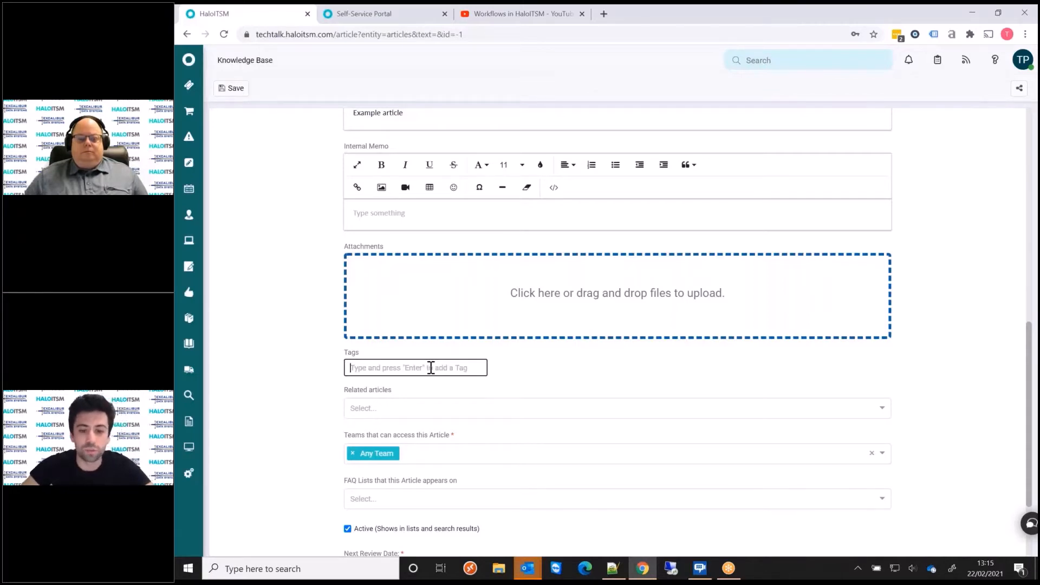
{"action": "type", "text": "Har"}
{"action": "key", "text": "Down"}
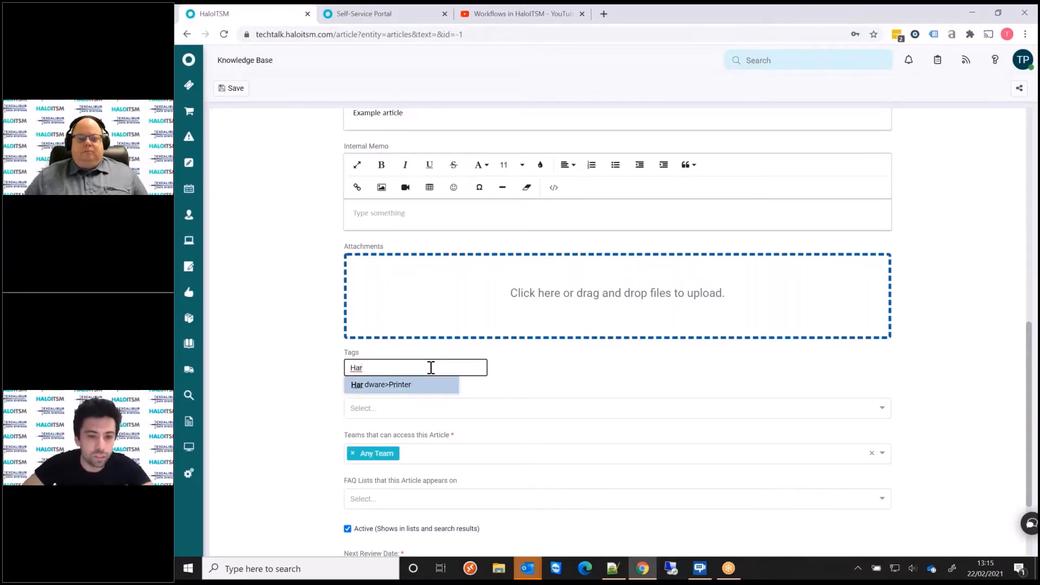
{"action": "key", "text": "Return"}
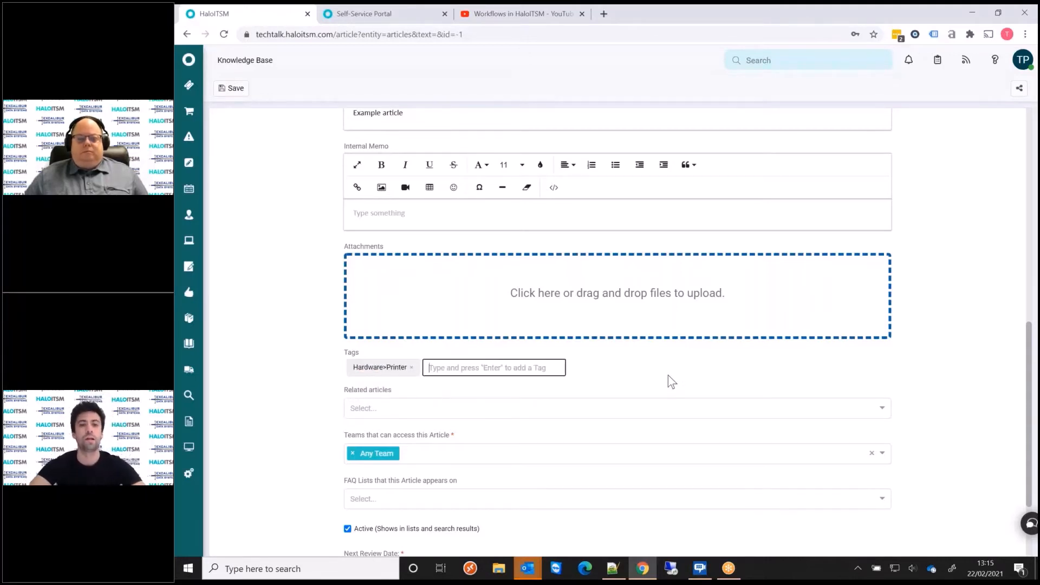
Link "Remove Print Job From Queue" as a related article.
{"action": "left_click", "coordinate": [869, 414]}
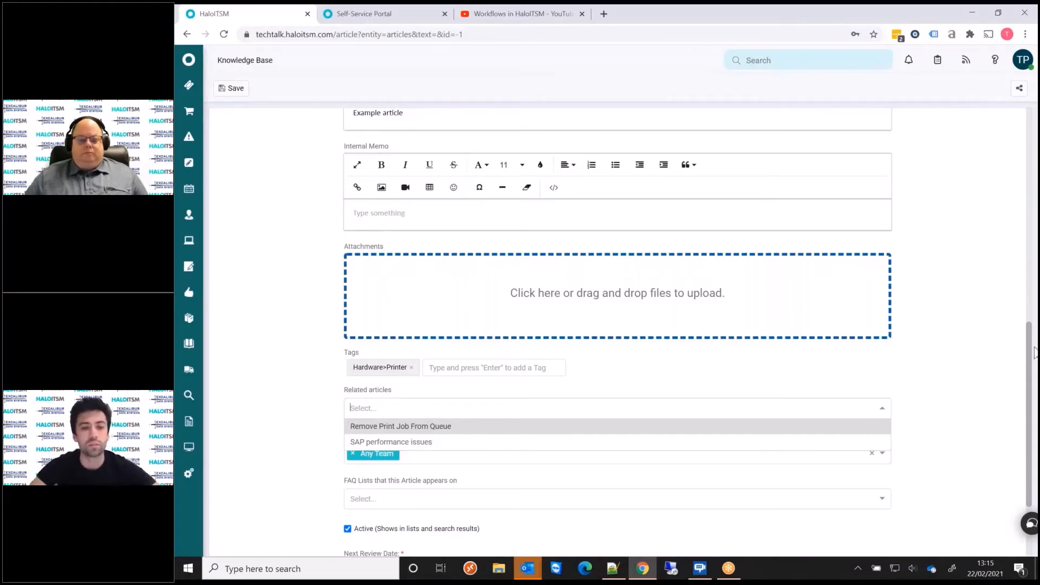
{"action": "left_click", "coordinate": [420, 429]}
{"action": "left_click", "coordinate": [321, 431]}
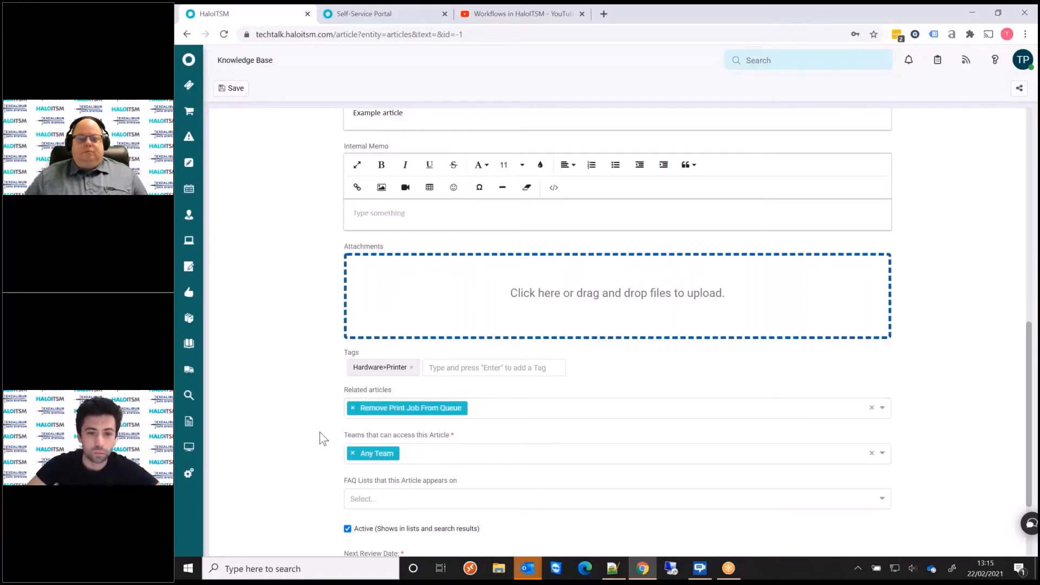
Assign the article to the Printing FAQ list.
{"action": "scroll", "coordinate": [320, 434], "scroll_direction": "down", "scroll_amount": 2}
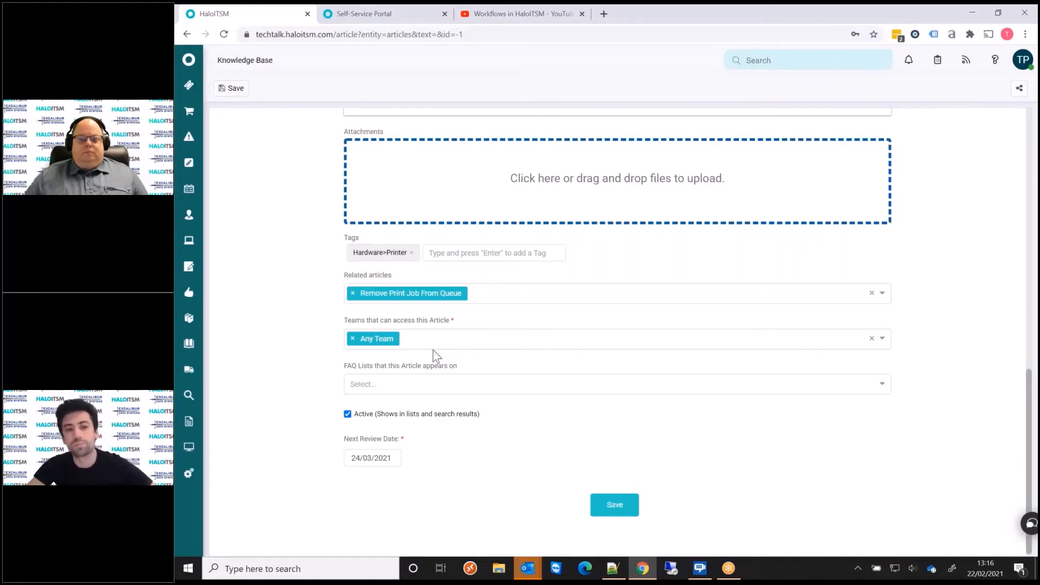
{"action": "left_click", "coordinate": [738, 383]}
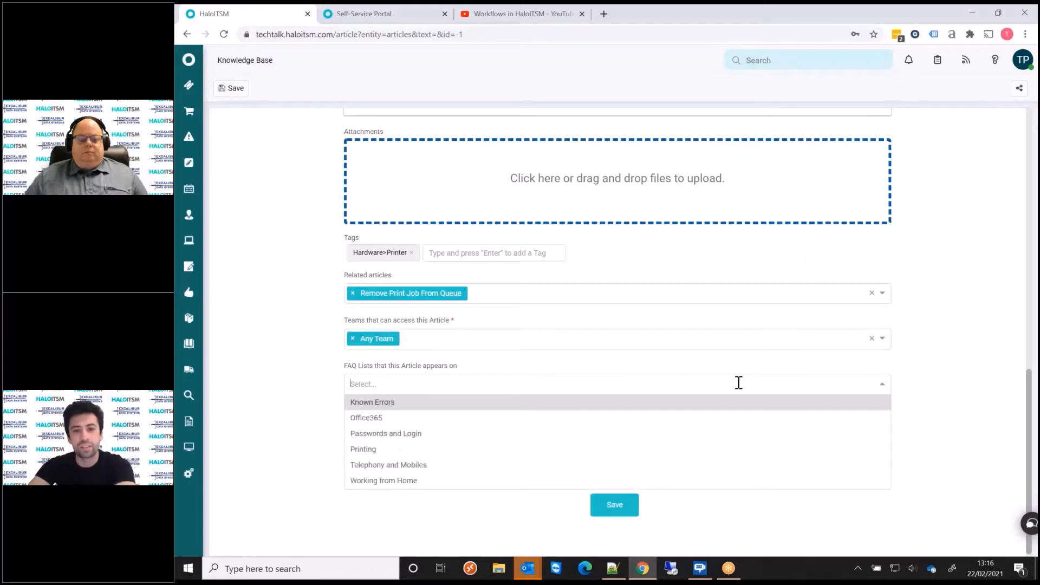
{"action": "left_click", "coordinate": [521, 450]}
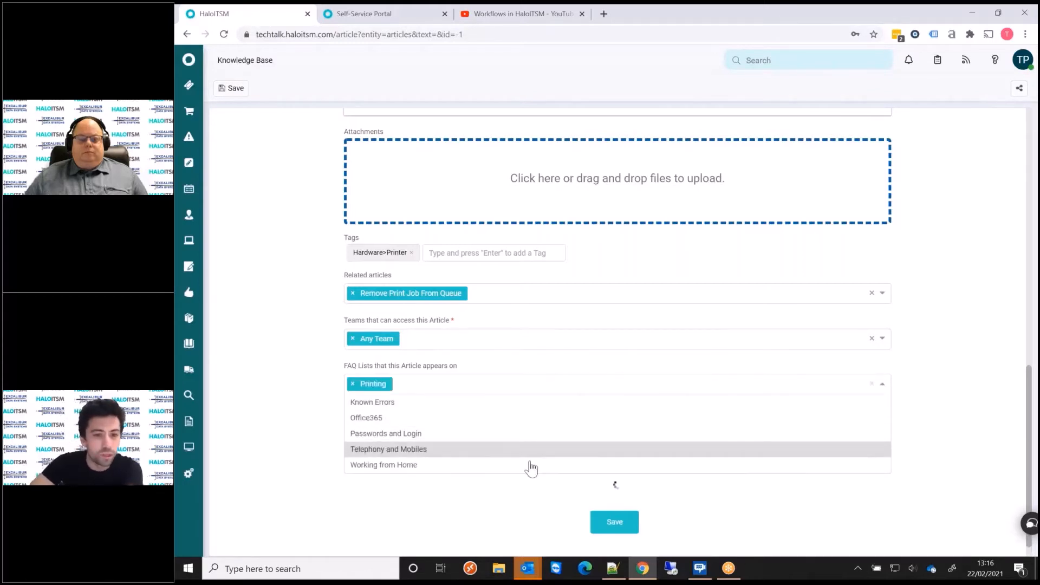
{"action": "left_click", "coordinate": [272, 397]}
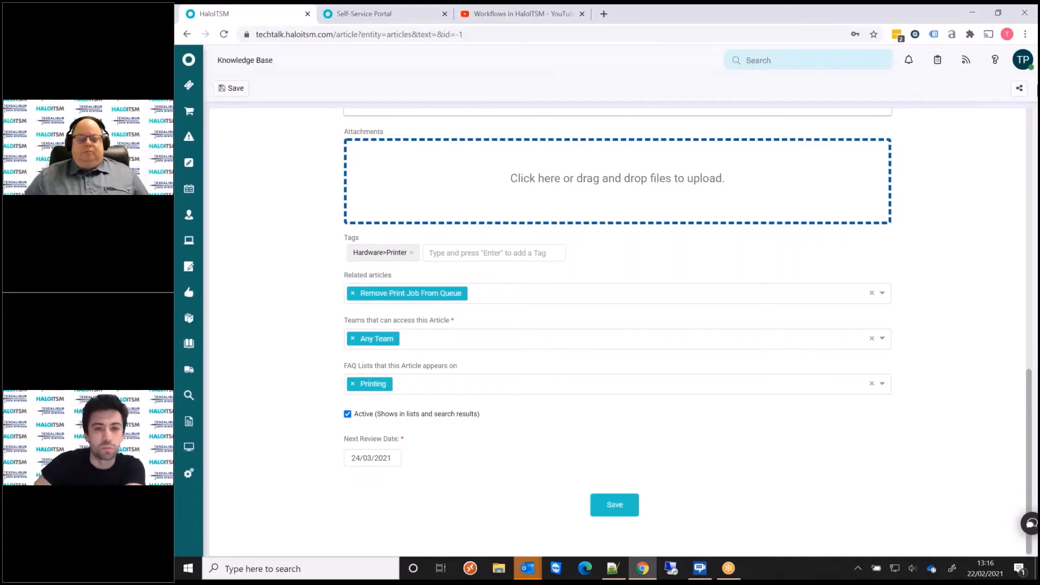
Save the new knowledge base article and review its description, resolution and related articles.
{"action": "left_click", "coordinate": [616, 502]}
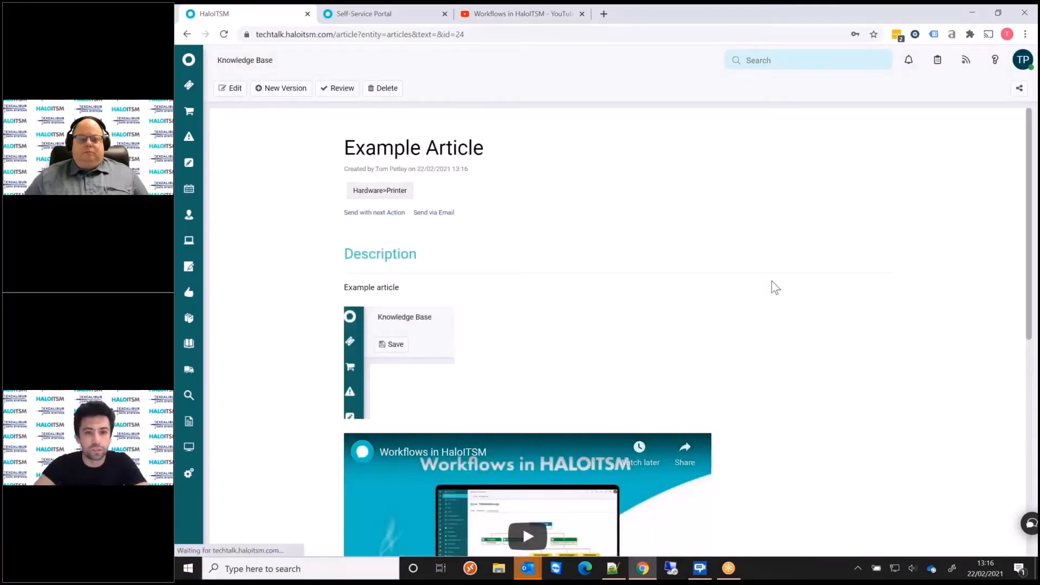
{"action": "scroll", "coordinate": [790, 277], "scroll_direction": "down", "scroll_amount": 1}
{"action": "scroll", "coordinate": [790, 278], "scroll_direction": "down", "scroll_amount": 5}
{"action": "scroll", "coordinate": [500, 423], "scroll_direction": "down", "scroll_amount": 1}
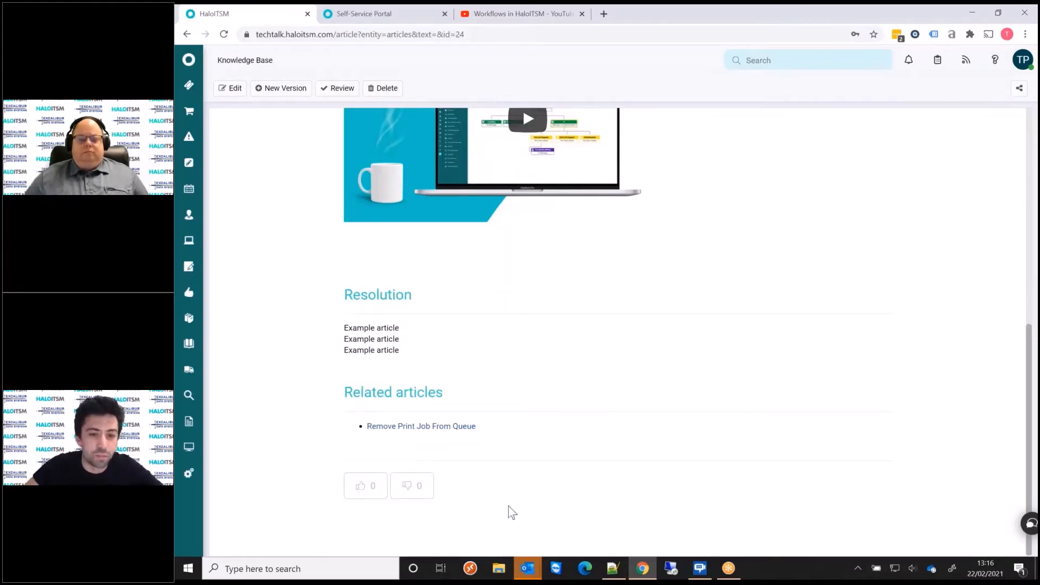
{"action": "mouse_move", "coordinate": [629, 572]}
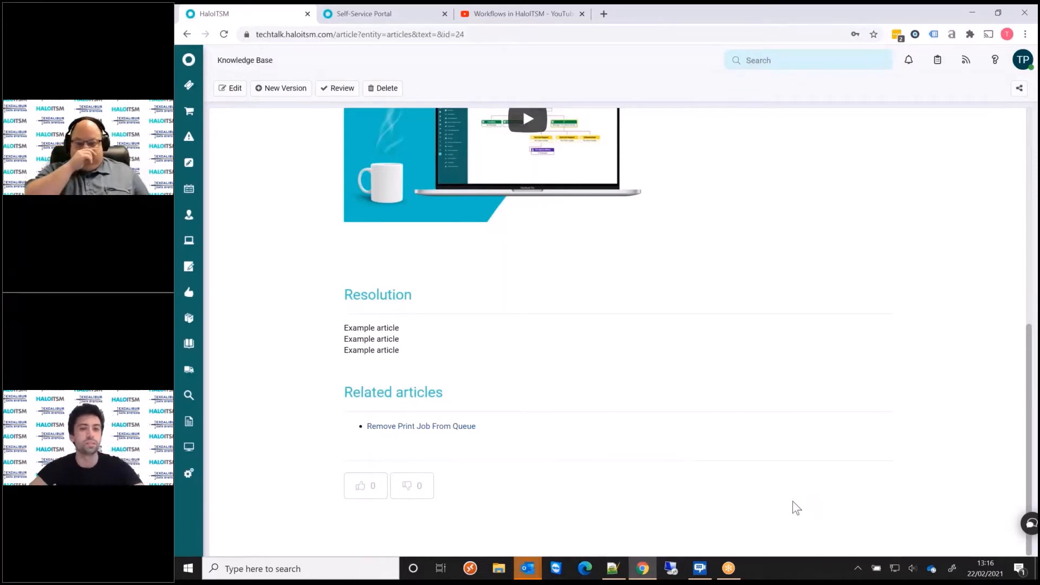
{"action": "scroll", "coordinate": [320, 371], "scroll_direction": "up", "scroll_amount": 8}
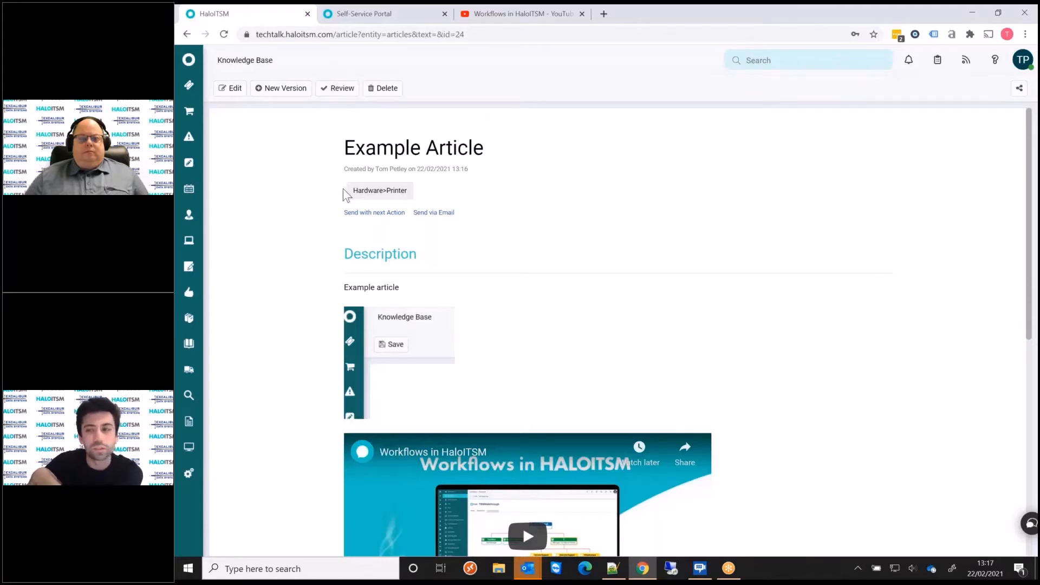
Switch to the Self-Service Portal, refresh it and search for "print".
{"action": "left_click", "coordinate": [369, 15]}
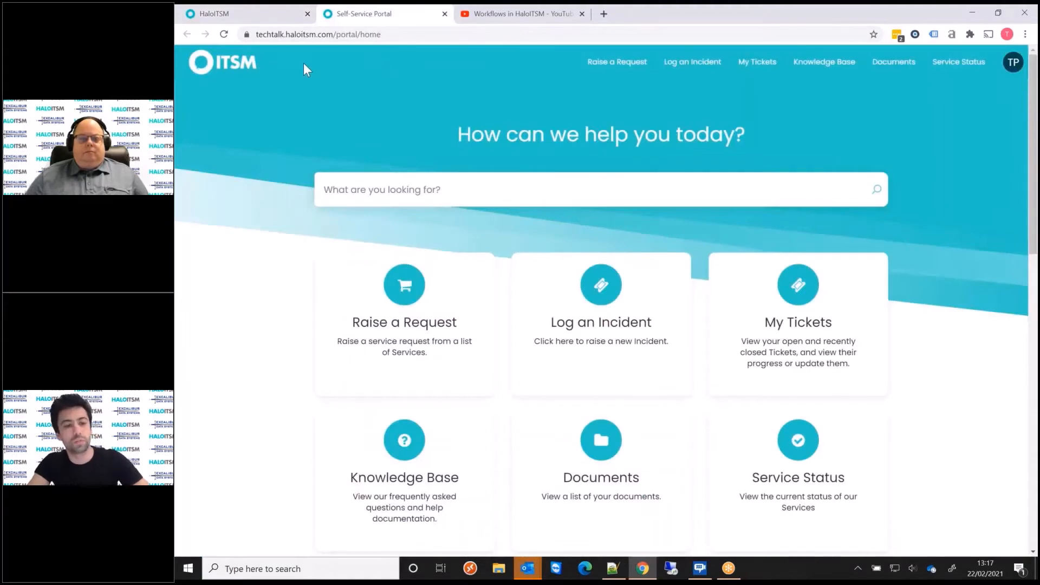
{"action": "key", "text": "F5"}
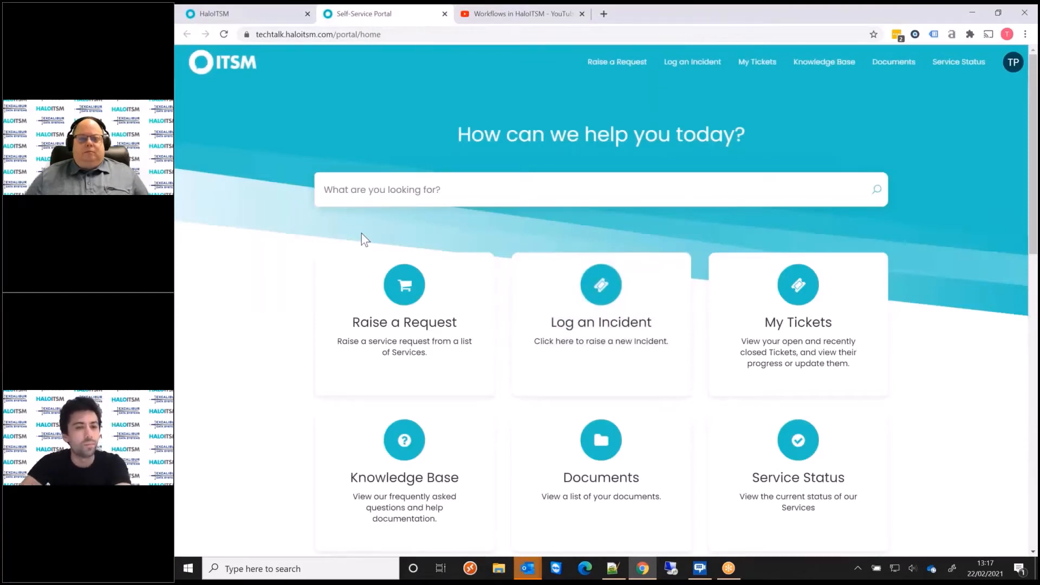
{"action": "type", "text": "print"}
{"action": "key", "text": "Return"}
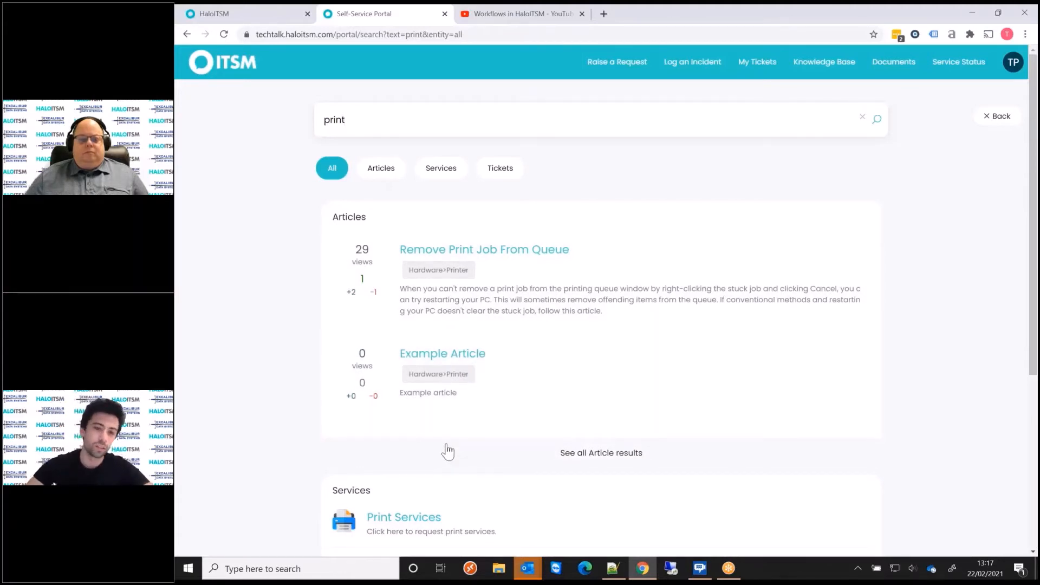
Open Example Article from the portal search results, review its full content, and return to the portal home page.
{"action": "left_click", "coordinate": [513, 393]}
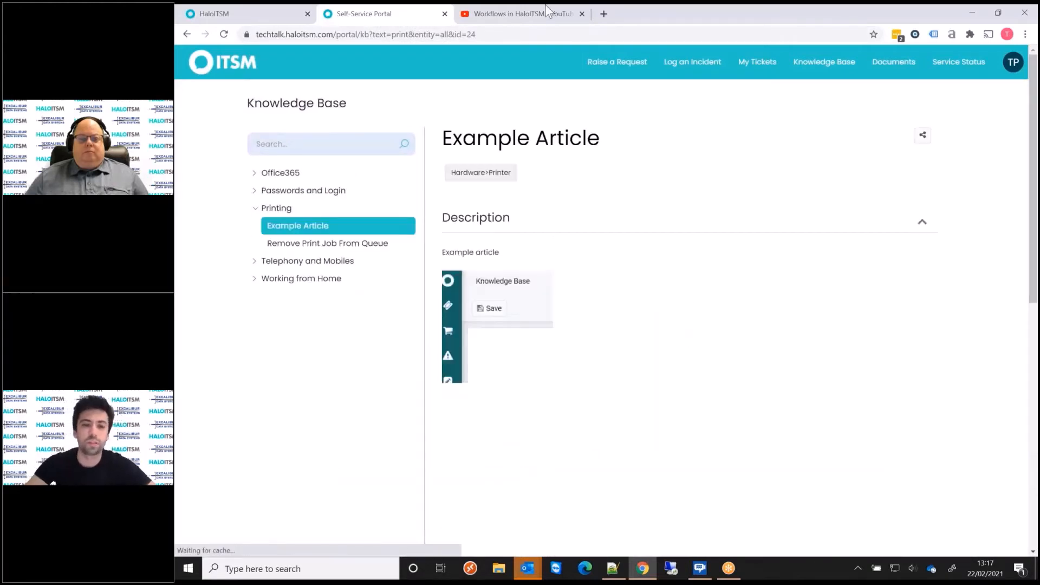
{"action": "scroll", "coordinate": [942, 323], "scroll_direction": "down", "scroll_amount": 4}
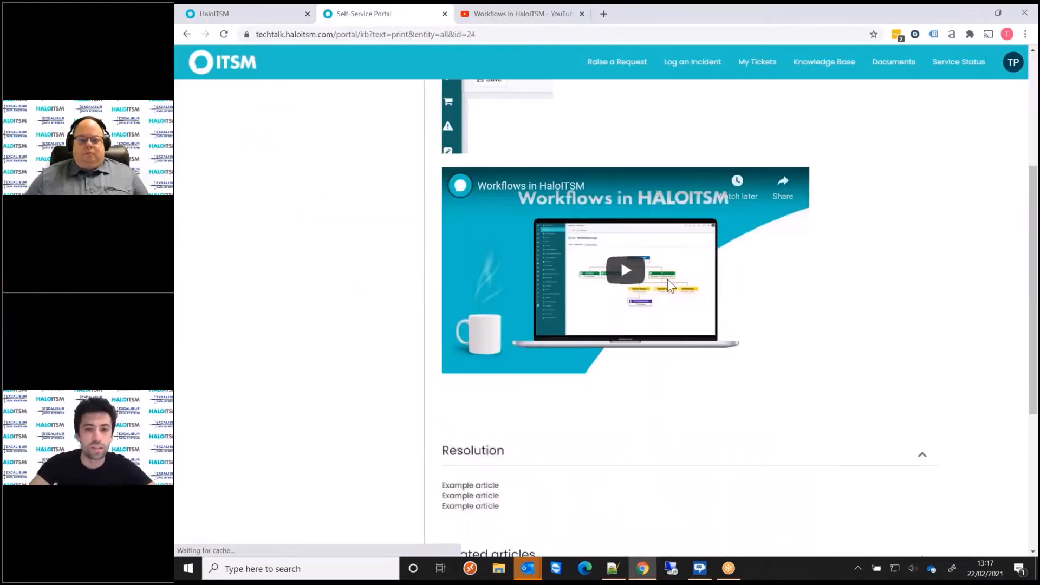
{"action": "scroll", "coordinate": [723, 281], "scroll_direction": "down", "scroll_amount": 5}
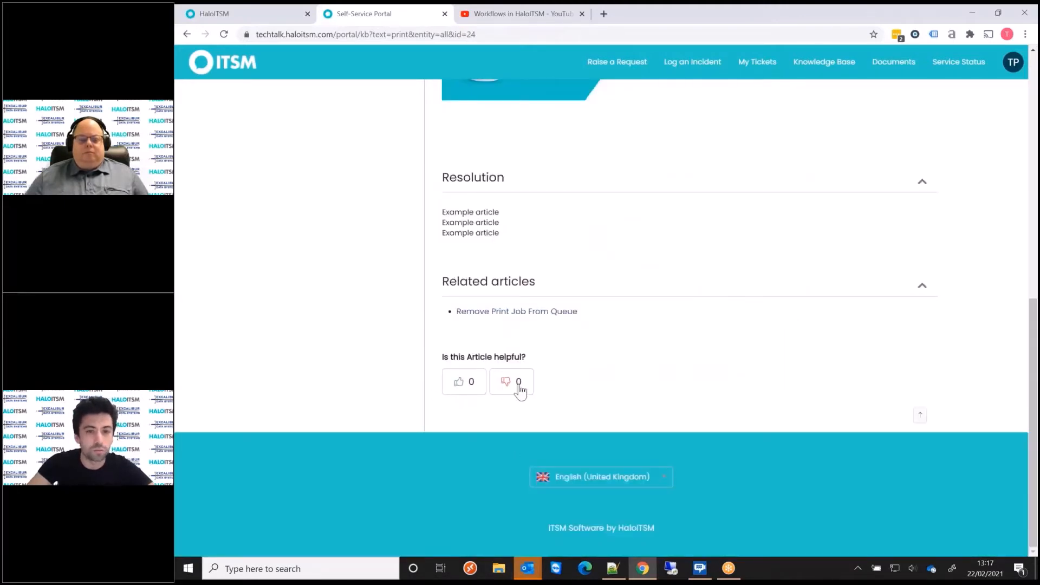
{"action": "scroll", "coordinate": [520, 388], "scroll_direction": "up", "scroll_amount": 5}
{"action": "scroll", "coordinate": [604, 248], "scroll_direction": "up", "scroll_amount": 3}
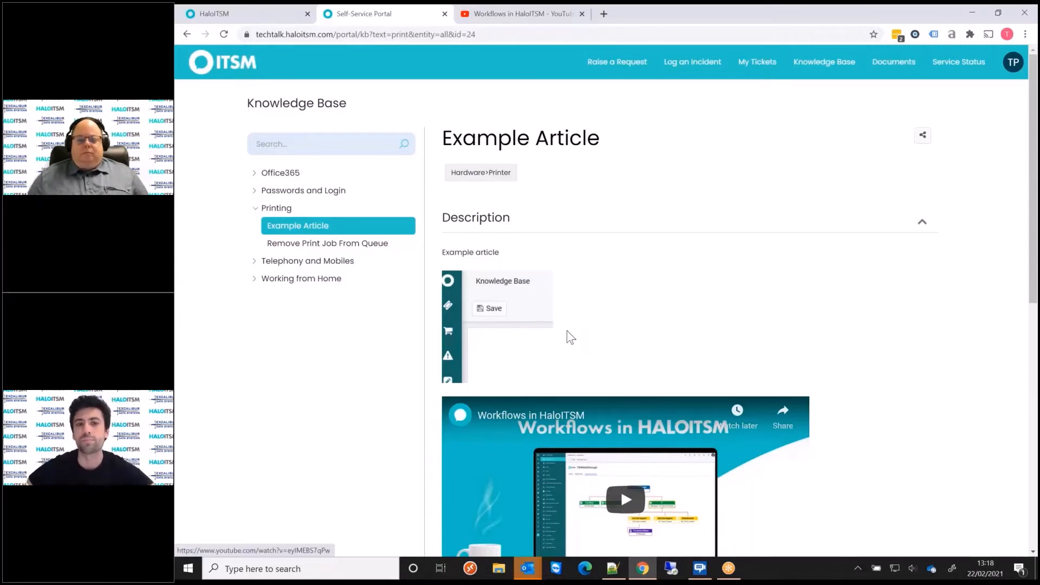
{"action": "left_click", "coordinate": [244, 65]}
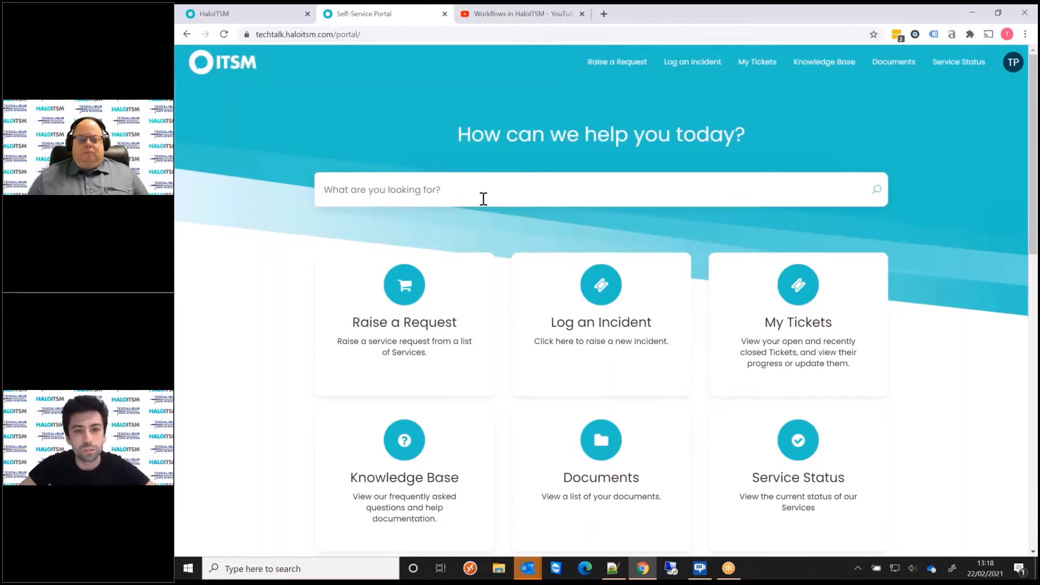
{"action": "left_click", "coordinate": [483, 199]}
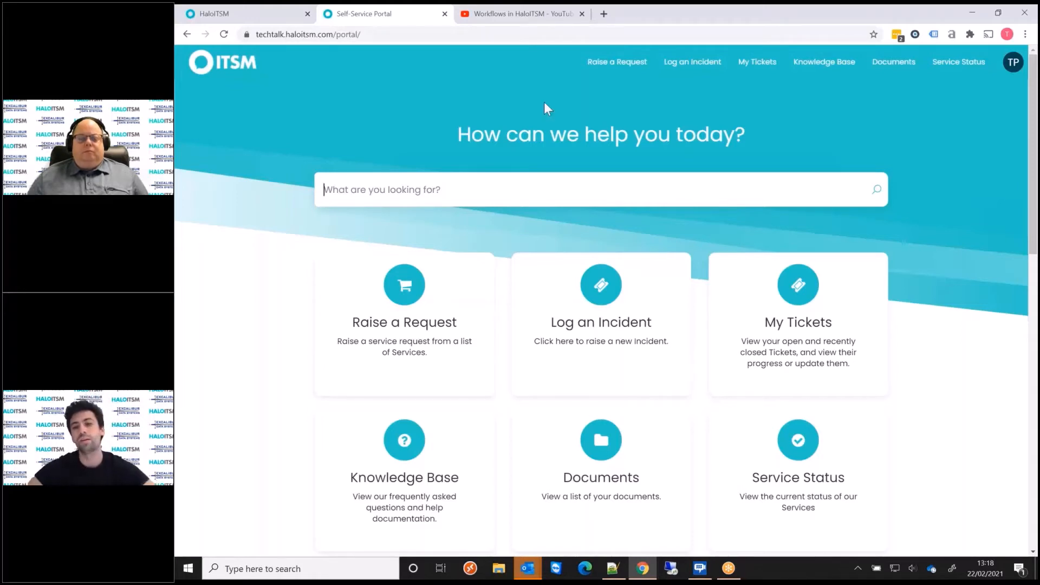
Switch back to the HaloITSM agent application and open the unassigned 1st Line Support ticket "Example Incident".
{"action": "left_click", "coordinate": [240, 14]}
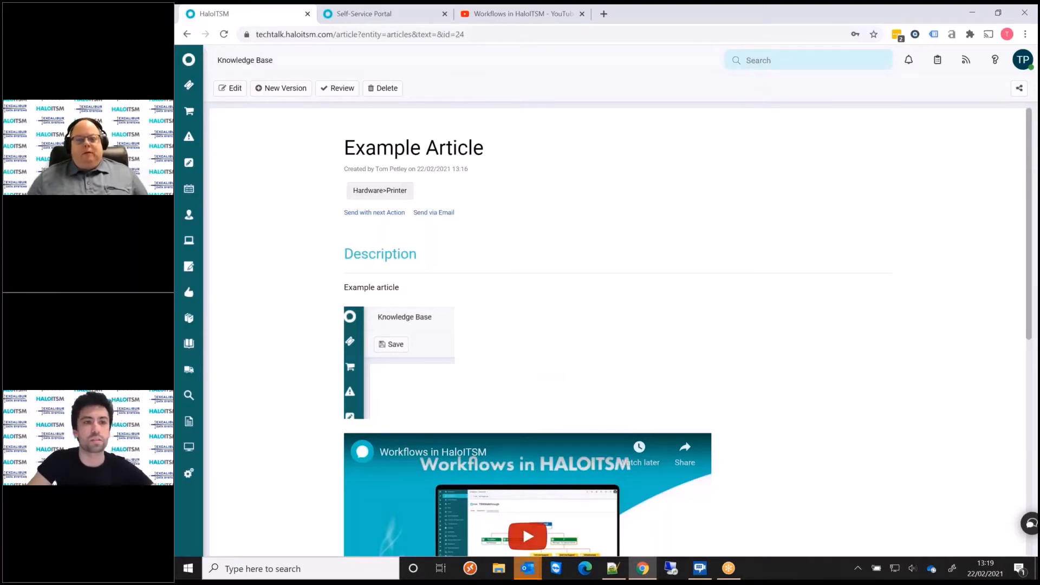
{"action": "left_click", "coordinate": [188, 85]}
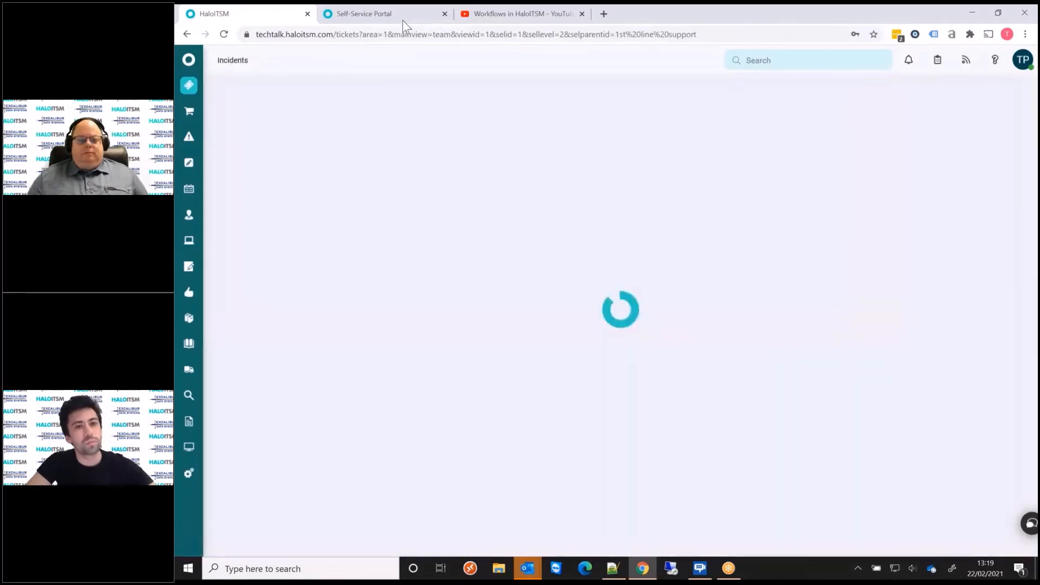
{"action": "left_click", "coordinate": [379, 14]}
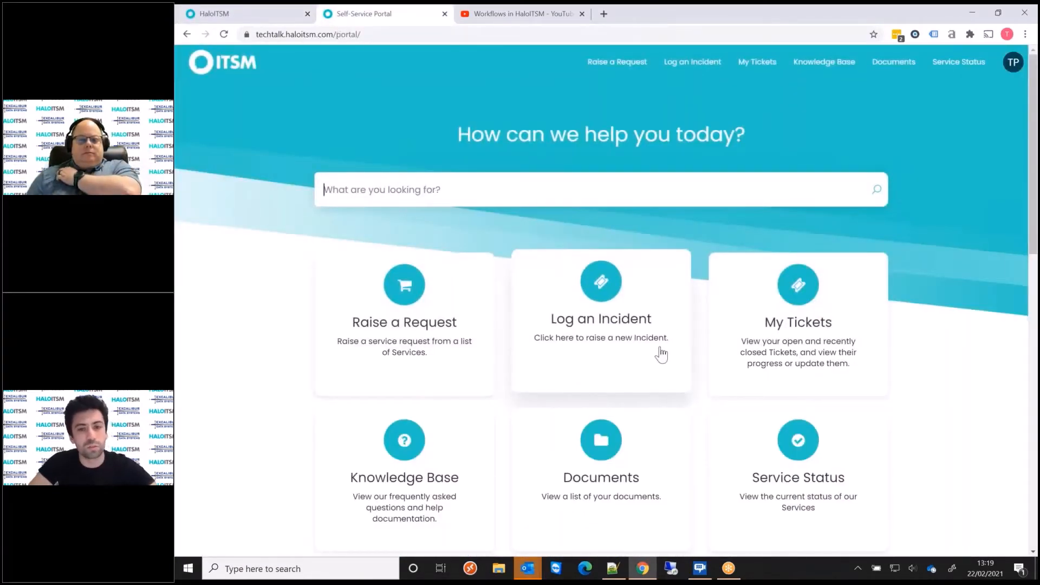
{"action": "left_click", "coordinate": [258, 15]}
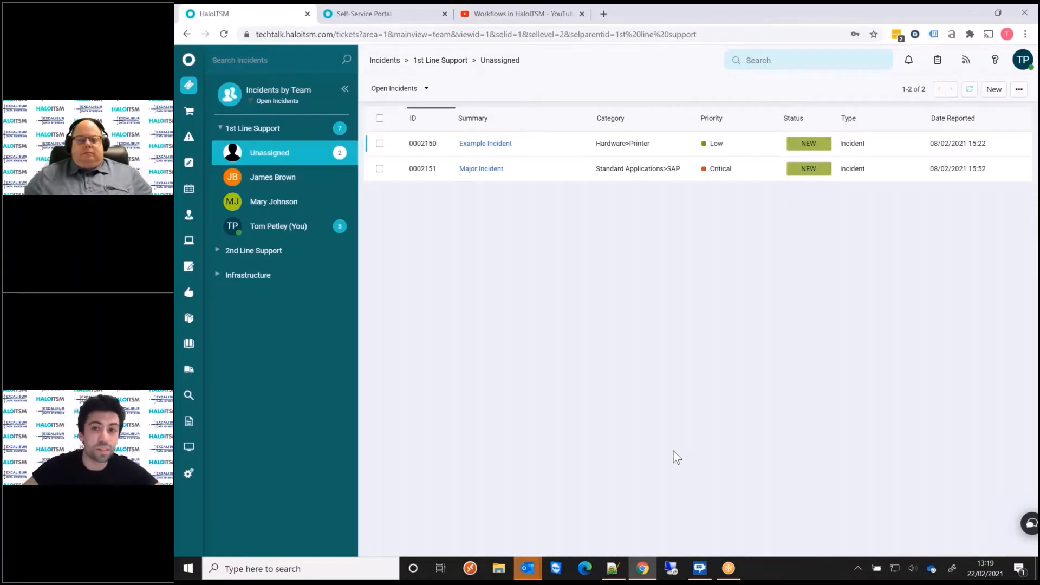
{"action": "left_click", "coordinate": [572, 149]}
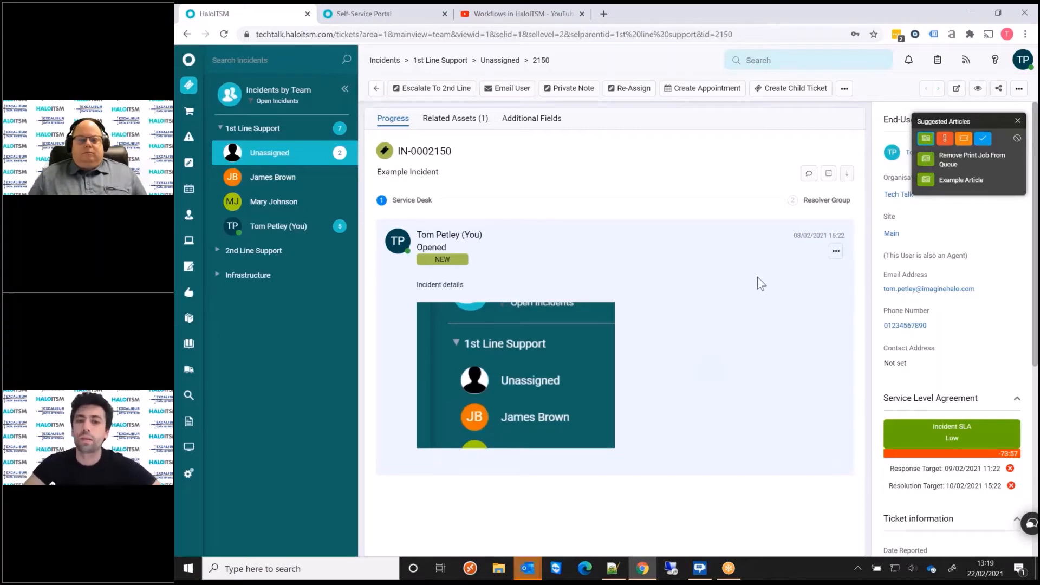
Review the suggested Example Article beside the incident and draft an Email User action containing the article's link.
{"action": "left_click", "coordinate": [960, 179]}
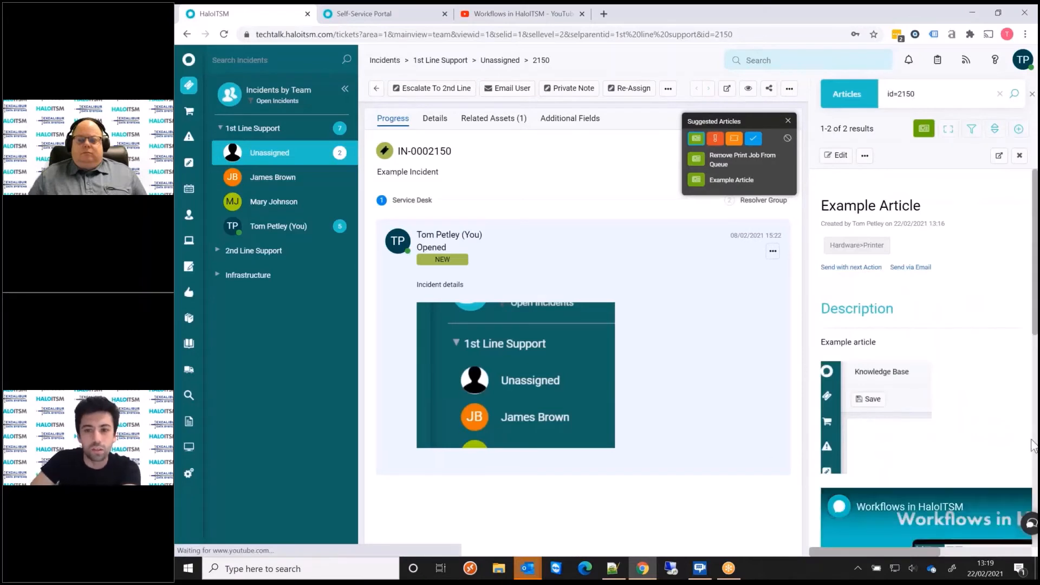
{"action": "scroll", "coordinate": [953, 342], "scroll_direction": "down", "scroll_amount": 3}
{"action": "scroll", "coordinate": [953, 342], "scroll_direction": "down", "scroll_amount": 5}
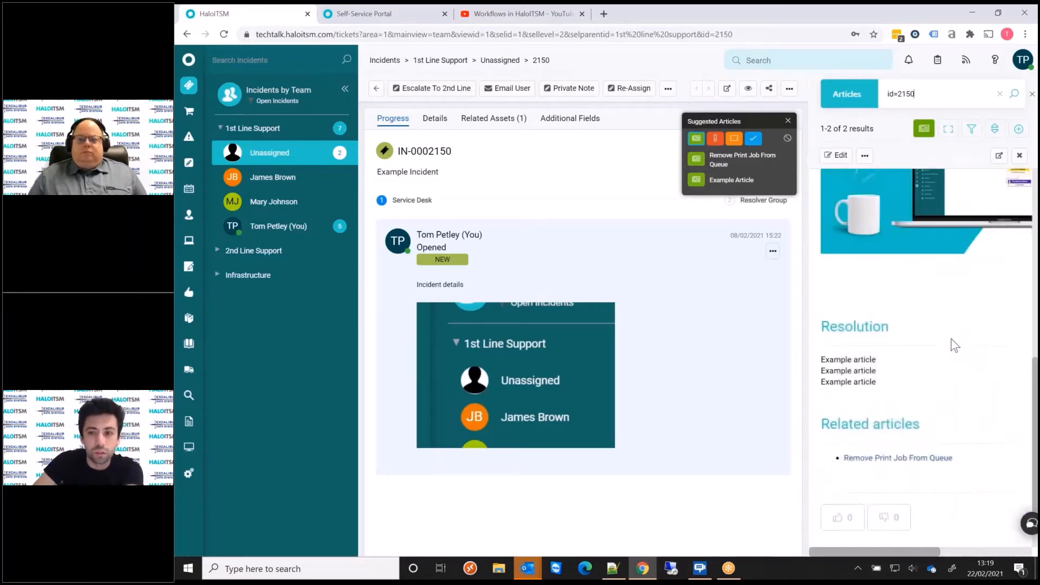
{"action": "scroll", "coordinate": [955, 342], "scroll_direction": "up", "scroll_amount": 8}
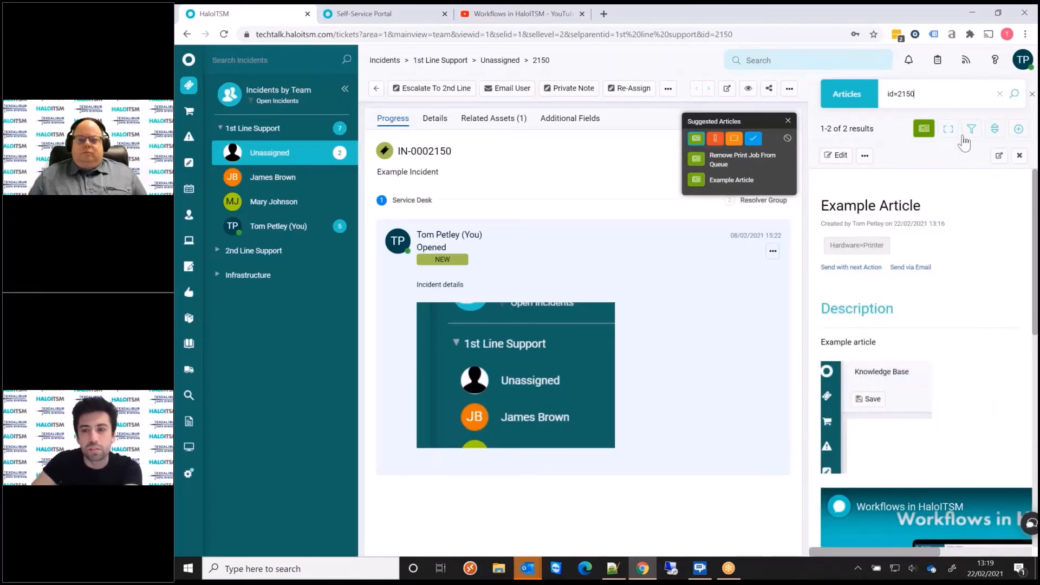
{"action": "scroll", "coordinate": [965, 306], "scroll_direction": "down", "scroll_amount": 1}
{"action": "scroll", "coordinate": [948, 312], "scroll_direction": "up", "scroll_amount": 1}
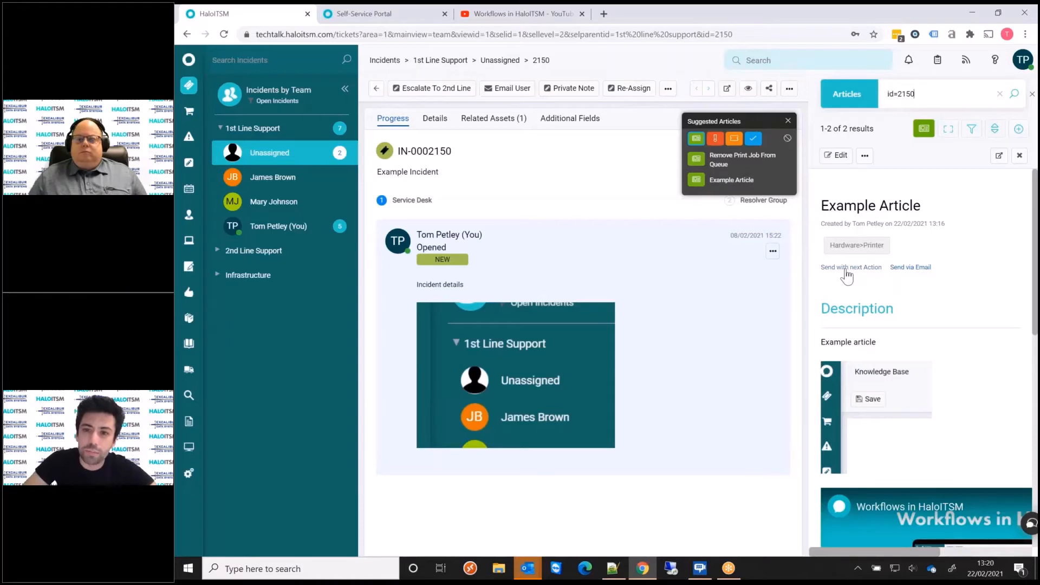
{"action": "left_click", "coordinate": [743, 320]}
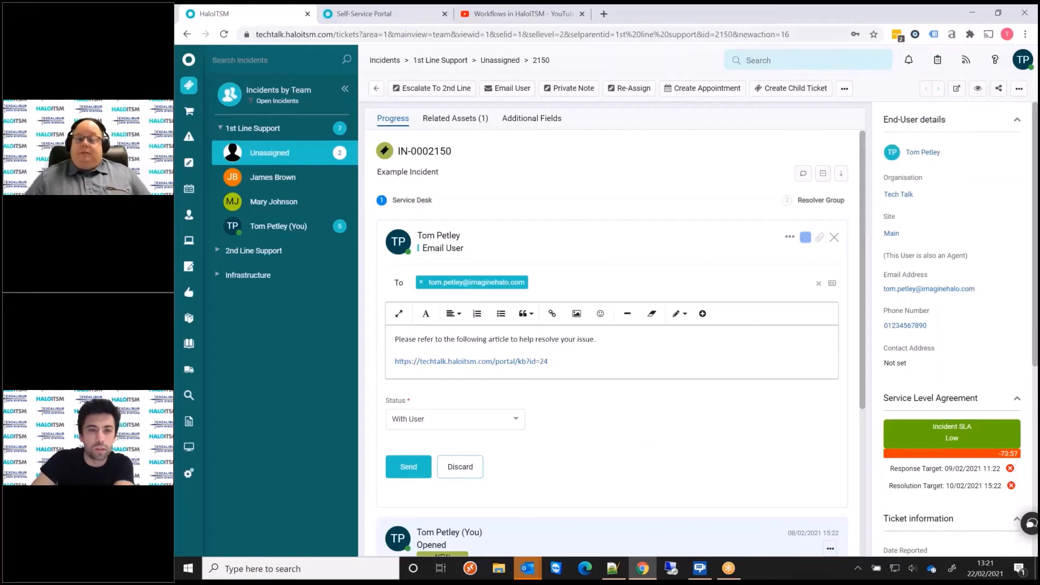
Open the Knowledge Base and look through the article sorting options without changing the sort order.
{"action": "left_click", "coordinate": [189, 323]}
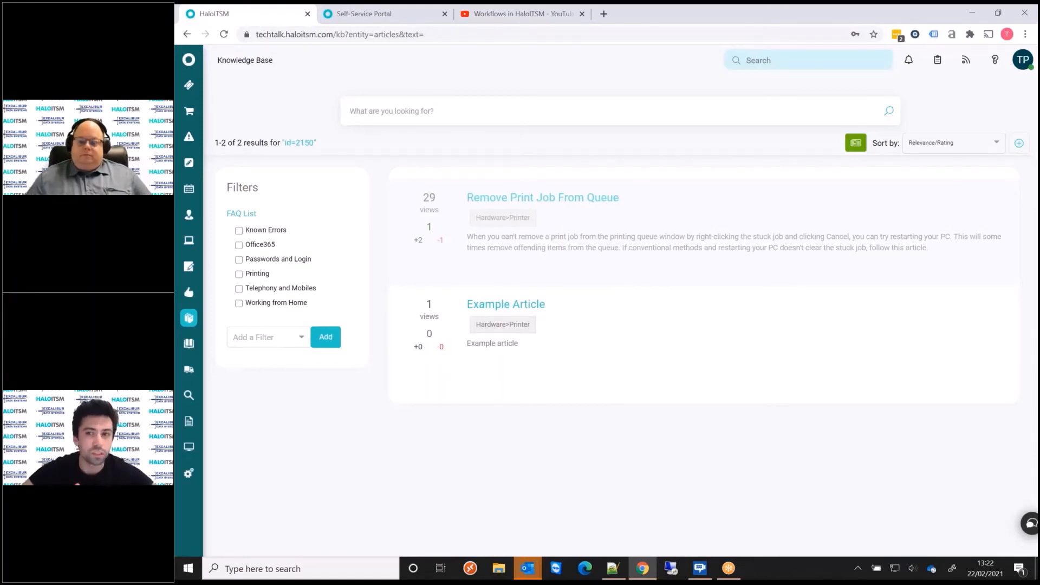
{"action": "left_click", "coordinate": [938, 144]}
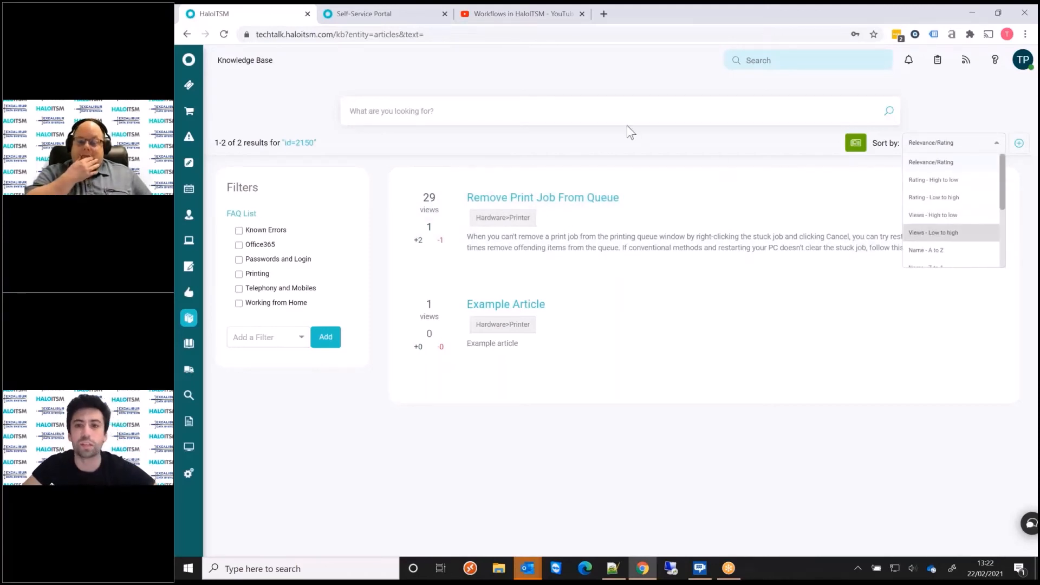
{"action": "left_click", "coordinate": [577, 160]}
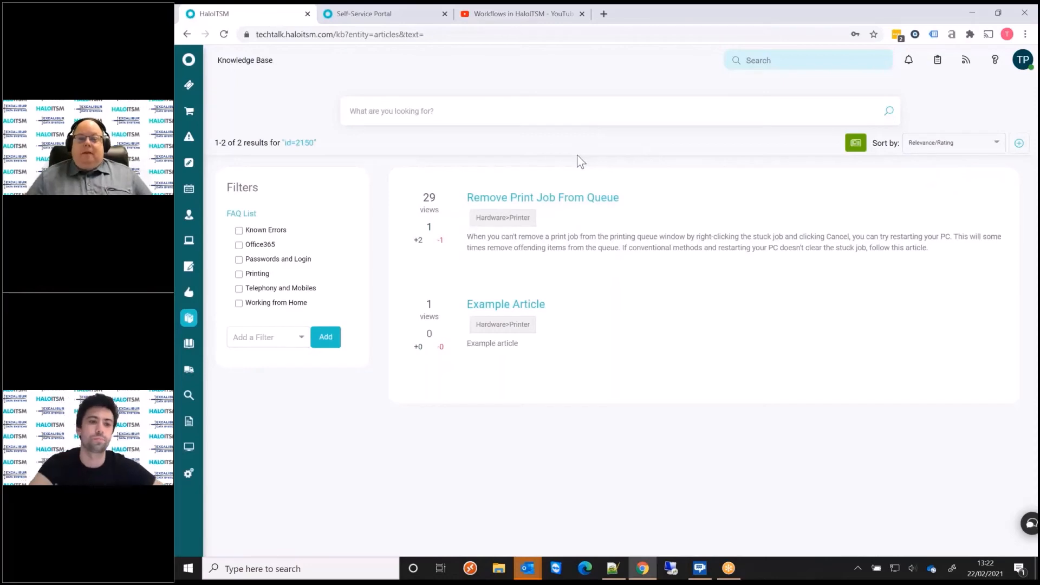